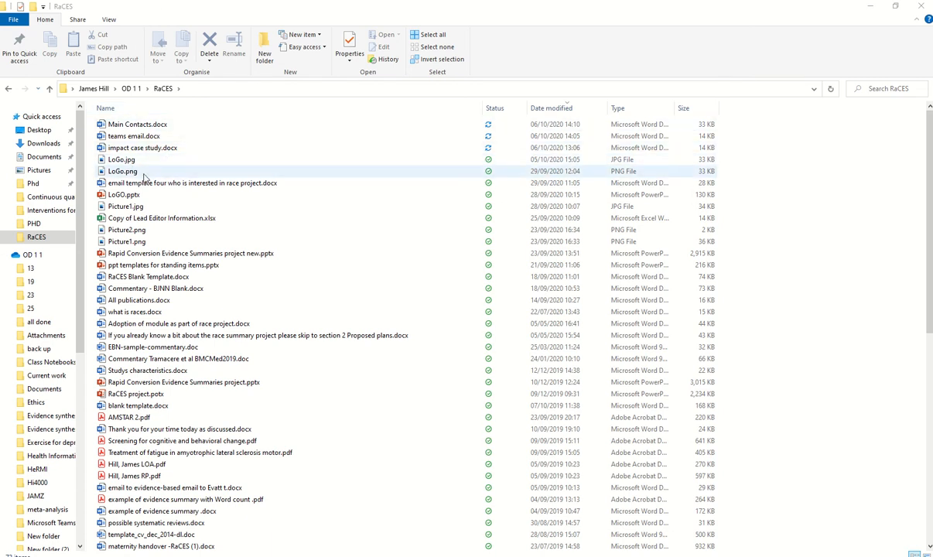
# Step: Open "email template four who is interested in race project.docx" and read the paragraph on how interested staff should reply
pyautogui.doubleClick(137, 181)
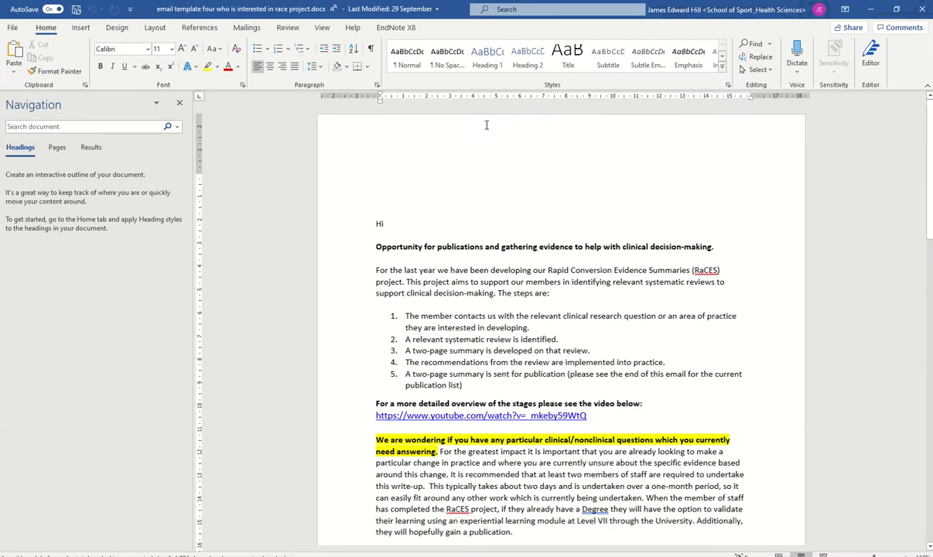
pyautogui.scroll(-5, 434, 318)
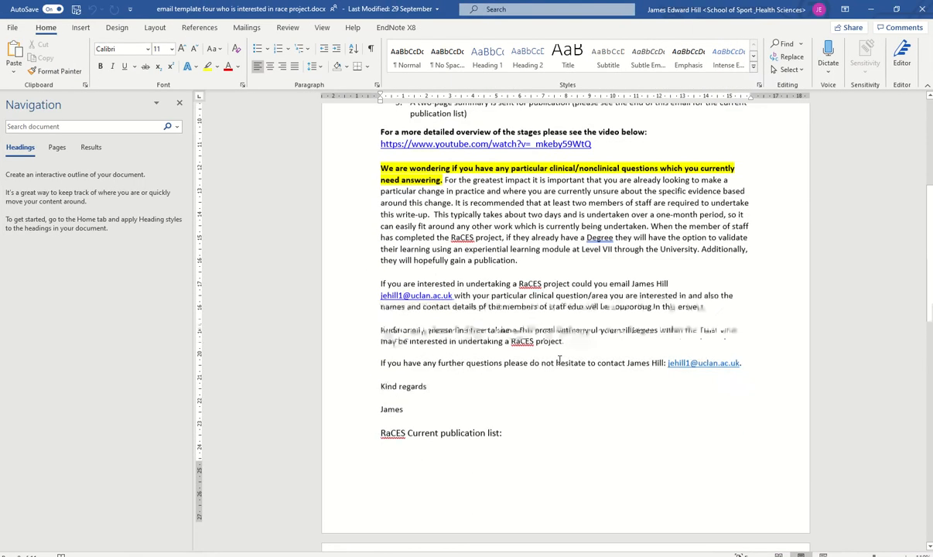
pyautogui.moveTo(363, 258); pyautogui.dragTo(727, 292)
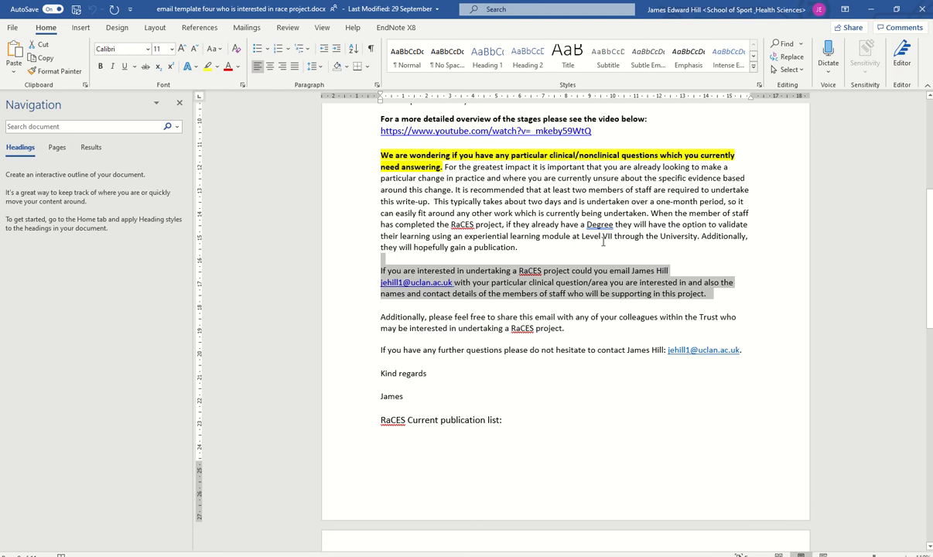
pyautogui.click(487, 283)
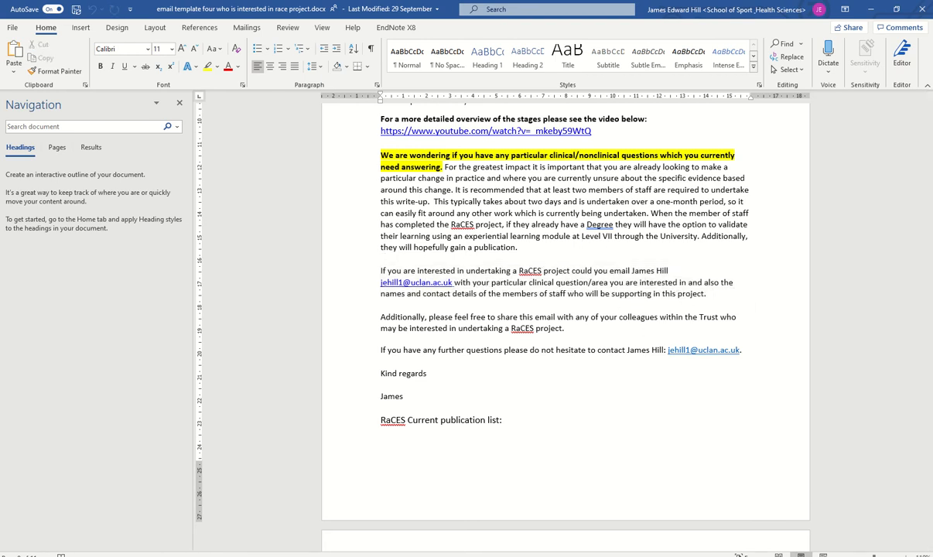
pyautogui.moveTo(932, 268); pyautogui.dragTo(932, 312)
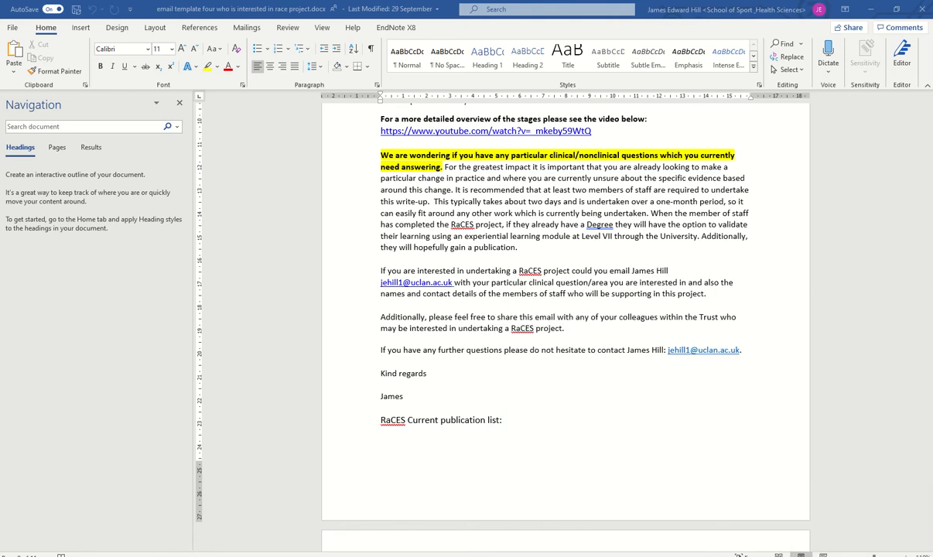
# Step: Switch to Main Contacts.docx and look through the colour-coded table of systematic reviews, contacts and publication statuses, ending at its header row
pyautogui.click(173, 489)
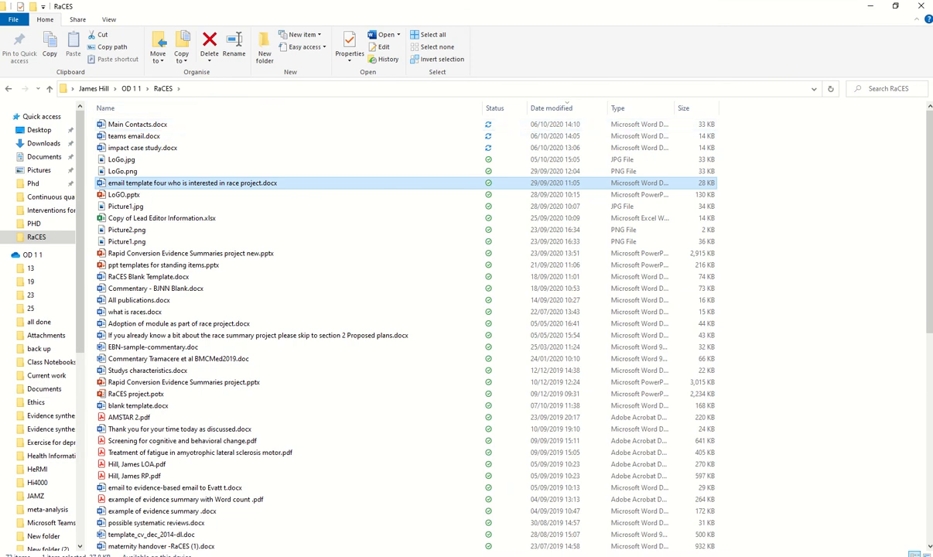
pyautogui.moveTo(0, 10); pyautogui.dragTo(341, 1)
pyautogui.scroll(-1, 496, 315)
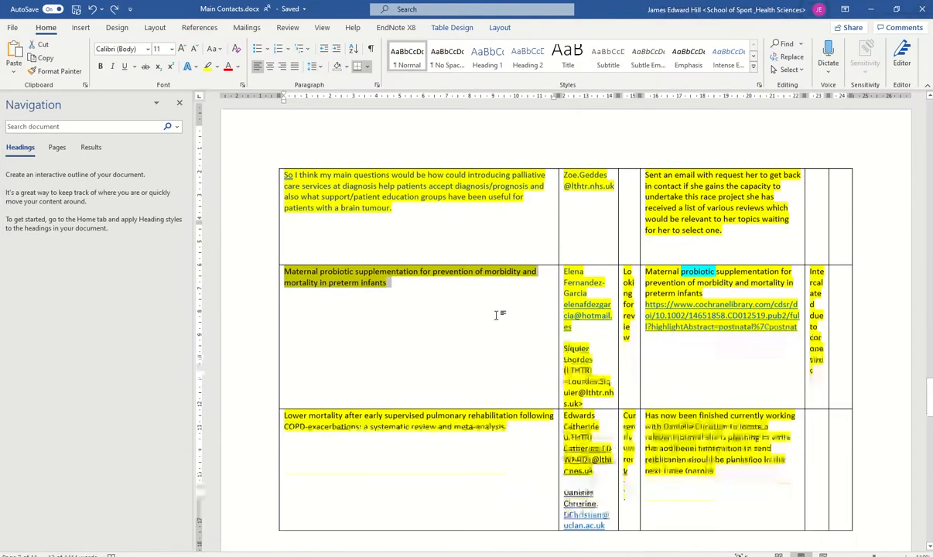
pyautogui.scroll(10, 496, 314)
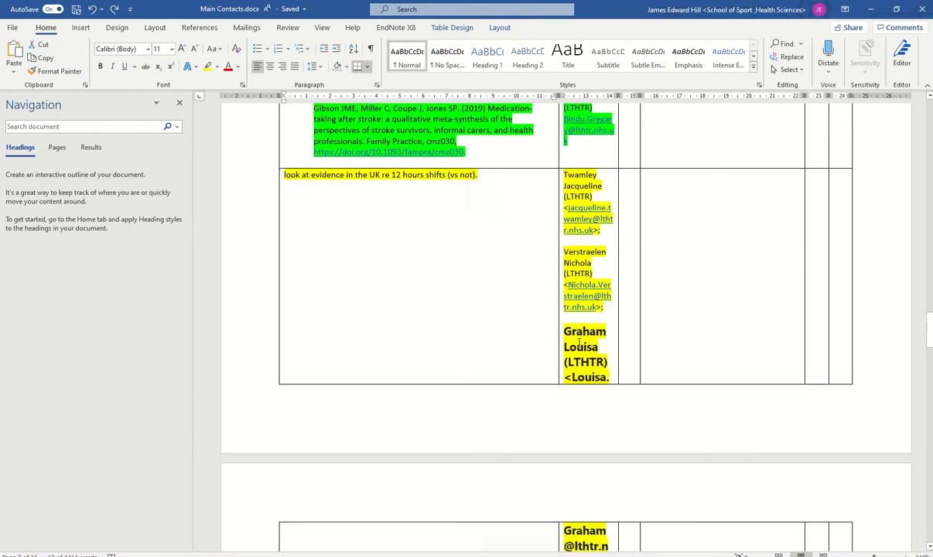
pyautogui.scroll(6, 579, 343)
pyautogui.scroll(-6, 597, 361)
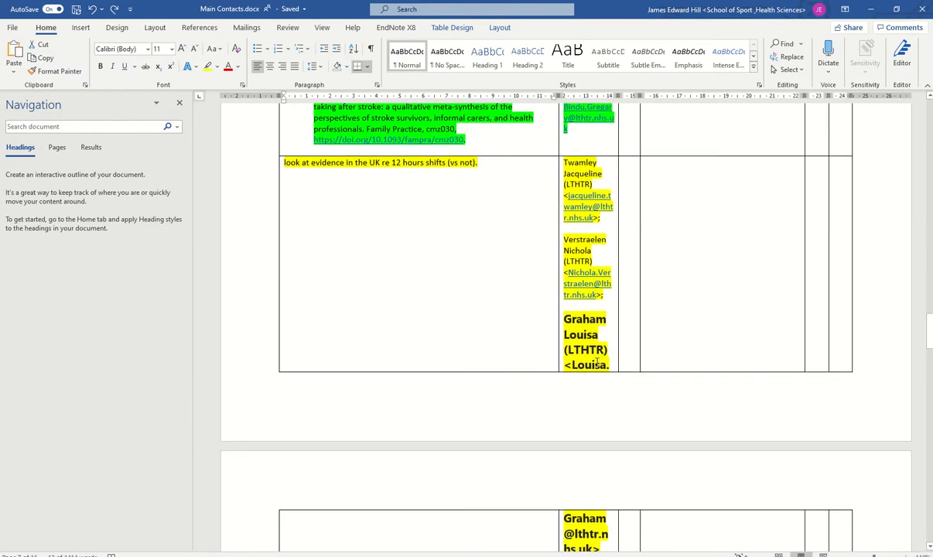
pyautogui.scroll(-10, 597, 362)
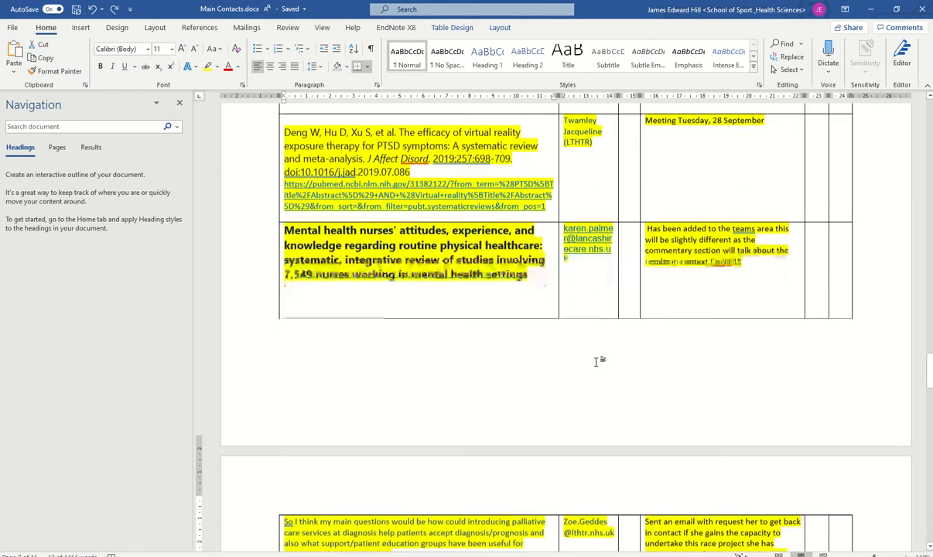
pyautogui.scroll(-12, 597, 361)
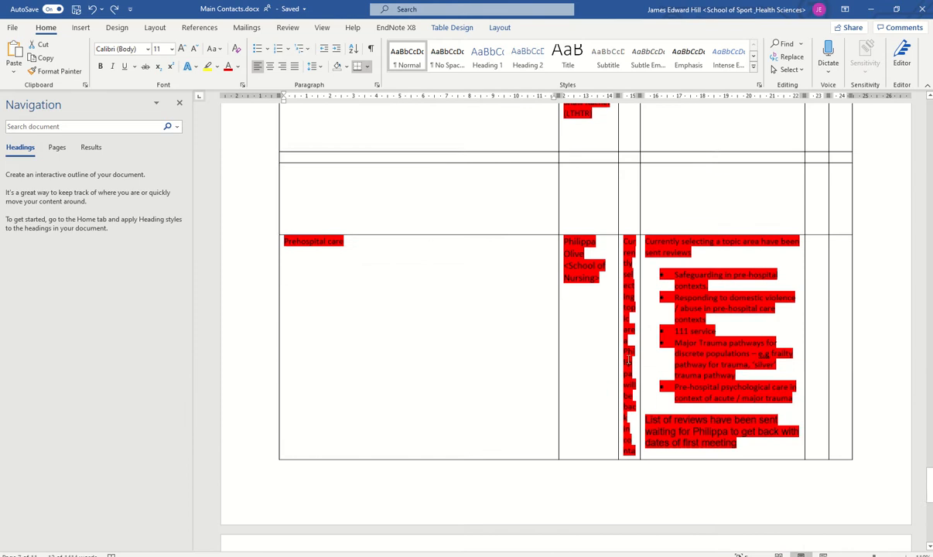
pyautogui.scroll(-15, 628, 361)
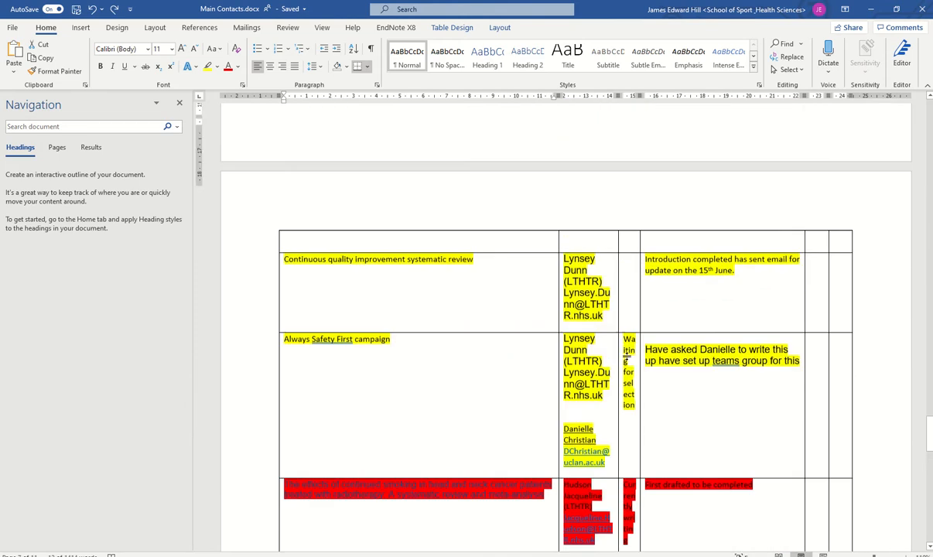
pyautogui.scroll(20, 628, 358)
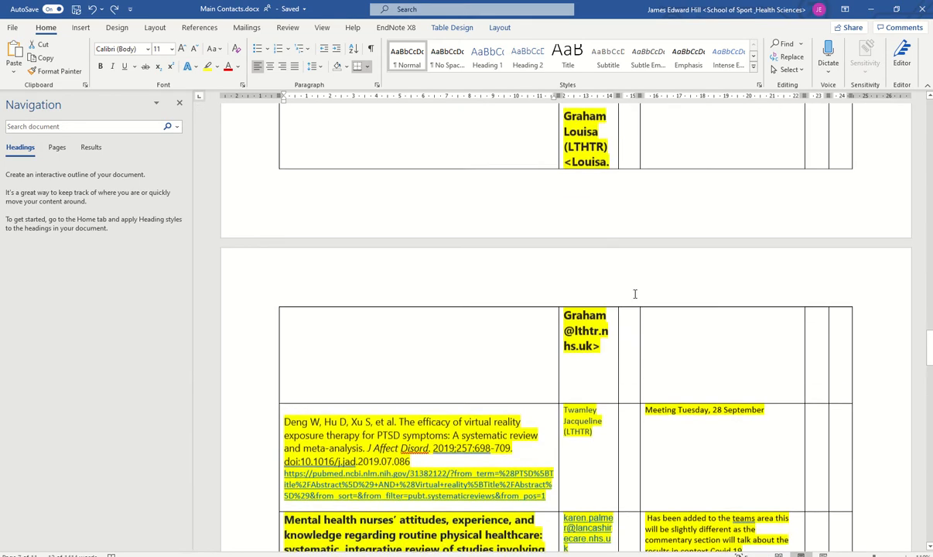
pyautogui.scroll(20, 634, 294)
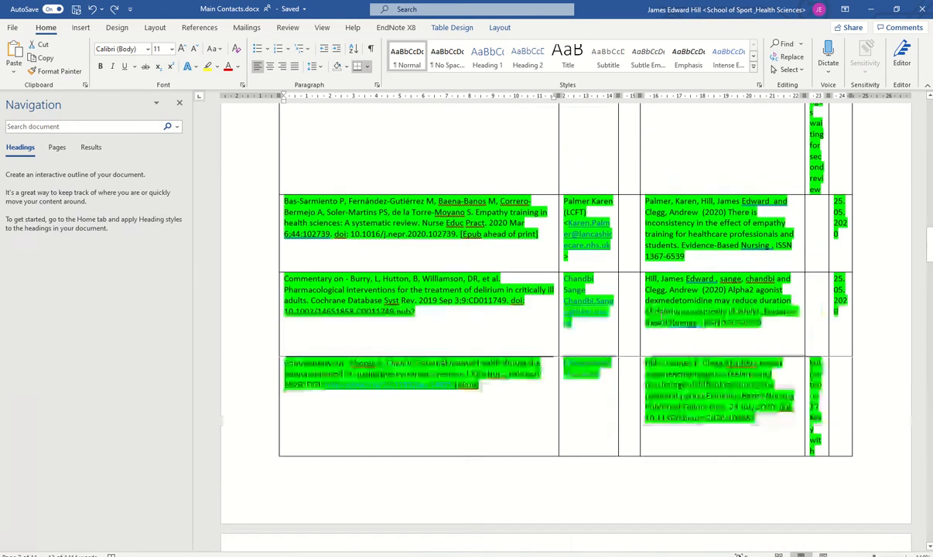
pyautogui.scroll(20, 730, 361)
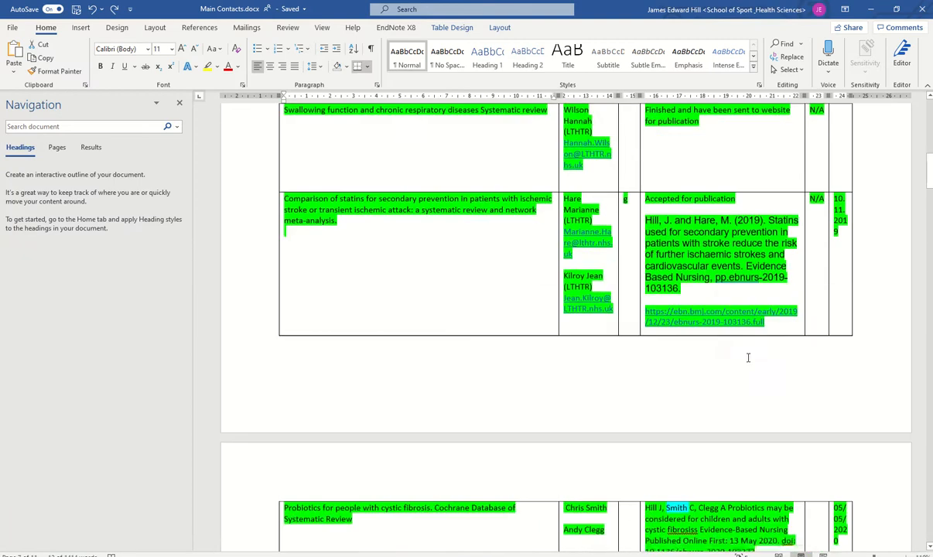
pyautogui.scroll(20, 748, 358)
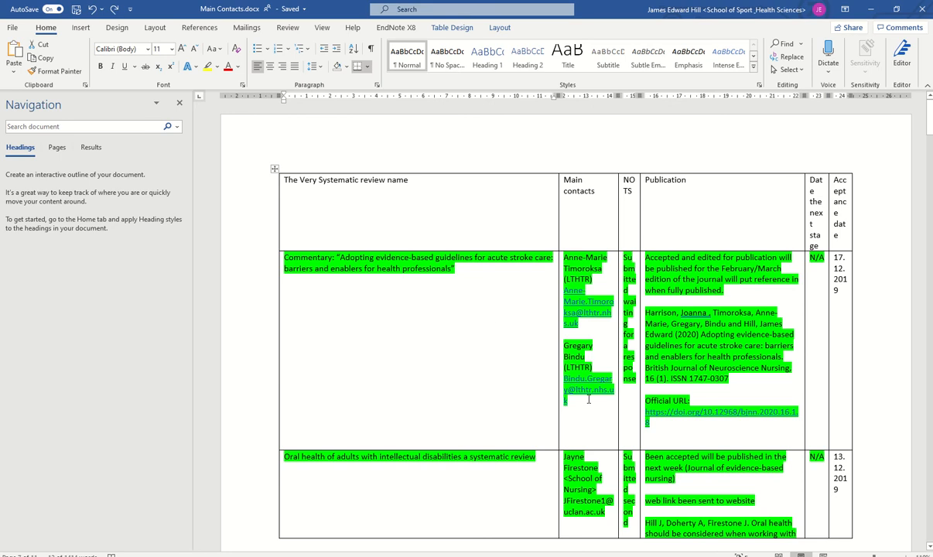
# Step: Go through the table's completed and in-progress reviews to find the entry on maternal probiotic supplementation
pyautogui.scroll(-15, 588, 399)
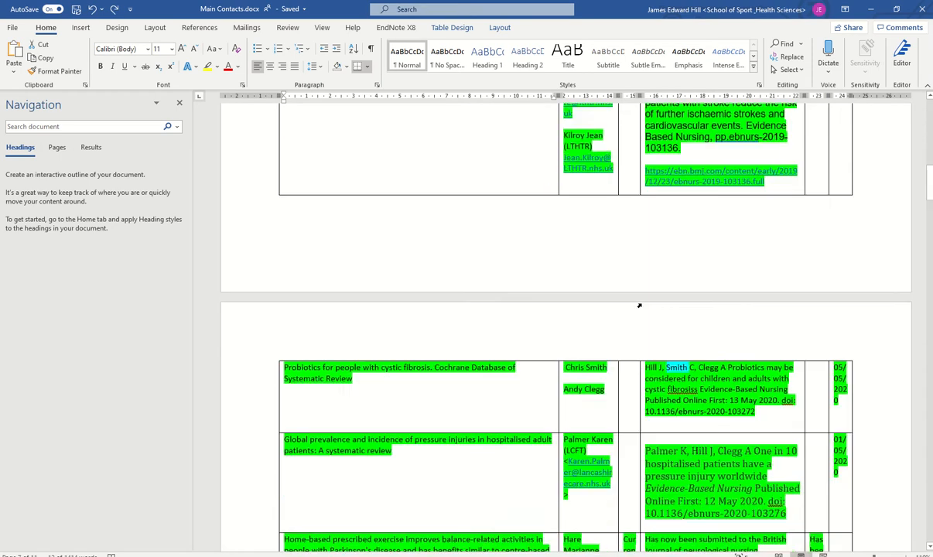
pyautogui.scroll(-15, 639, 306)
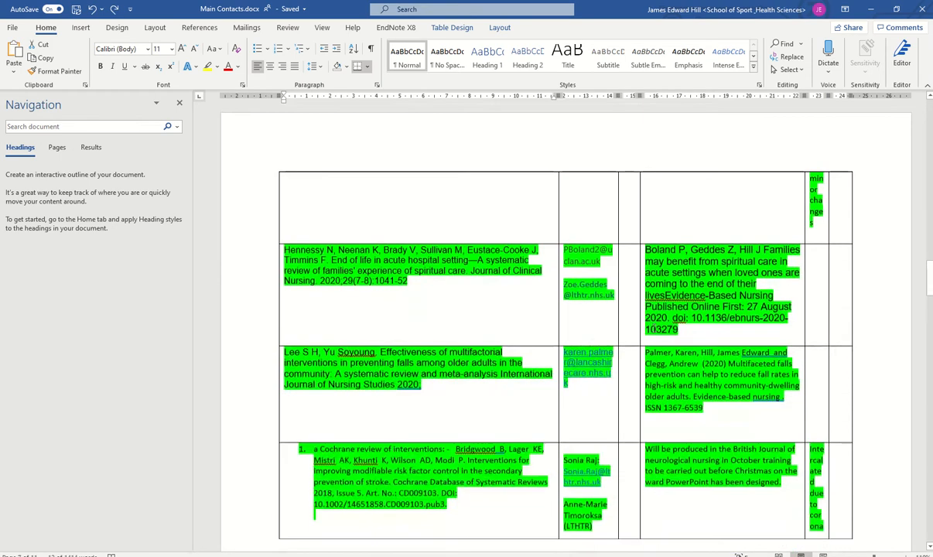
pyautogui.scroll(-15, 648, 329)
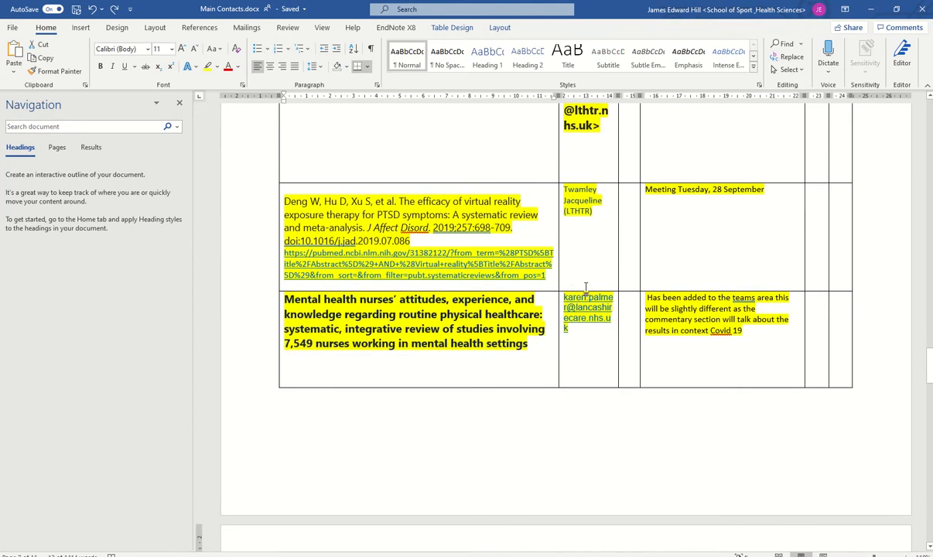
pyautogui.scroll(10, 586, 288)
pyautogui.scroll(-8, 601, 410)
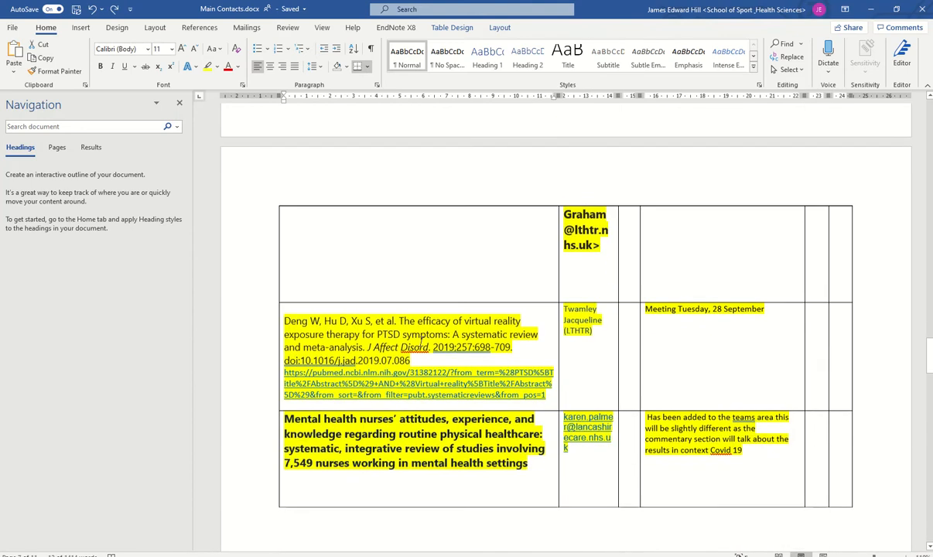
pyautogui.scroll(-5, 444, 400)
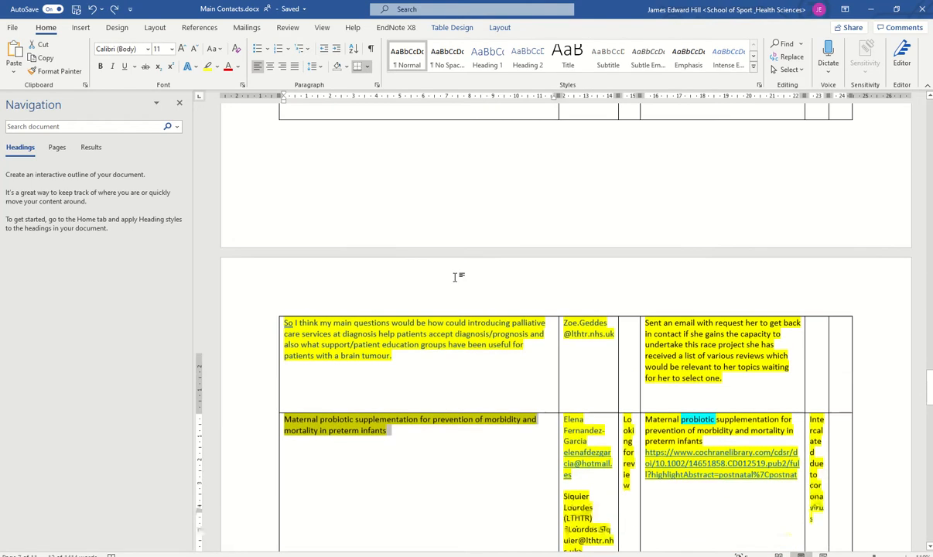
pyautogui.scroll(10, 455, 277)
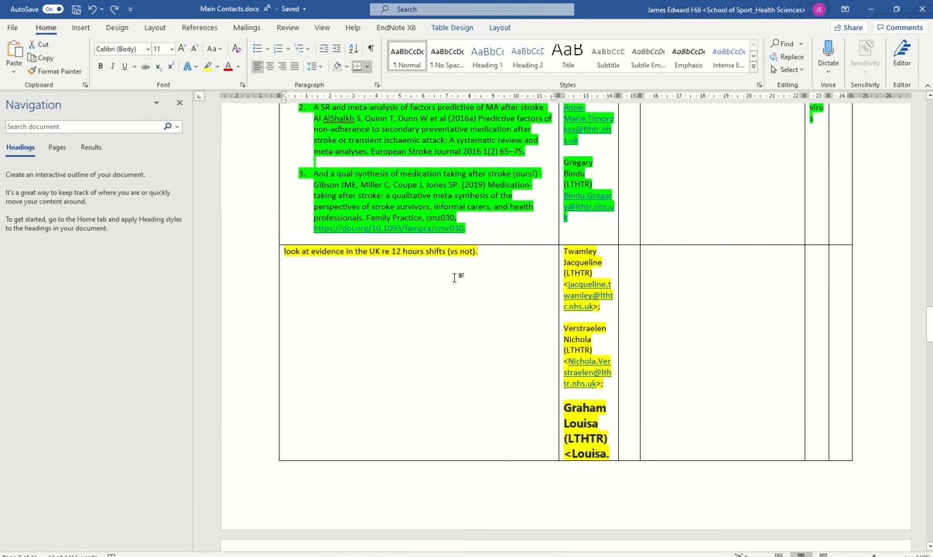
pyautogui.scroll(5, 454, 277)
pyautogui.scroll(-9, 453, 272)
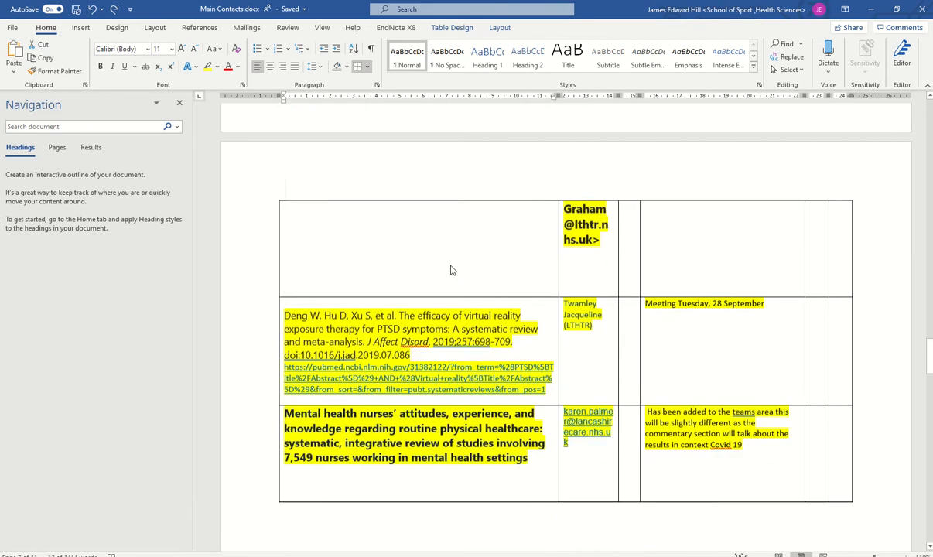
pyautogui.scroll(-5, 452, 269)
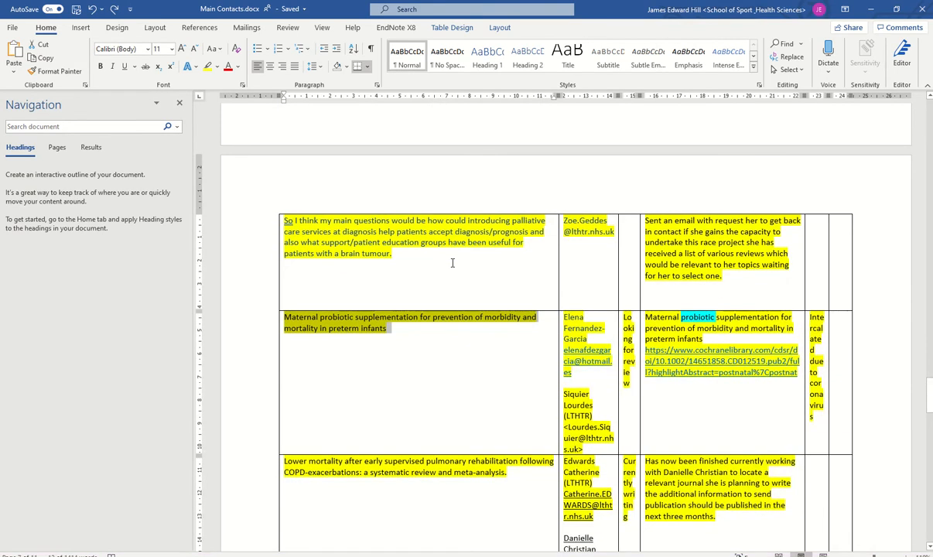
# Step: Copy the review title "Maternal probiotic supplementation for prevention of morbidity and mortality in preterm infants" from the contacts table
pyautogui.scroll(-3, 452, 263)
pyautogui.tripleClick(358, 222)
pyautogui.hotkey('ctrl', 'c')
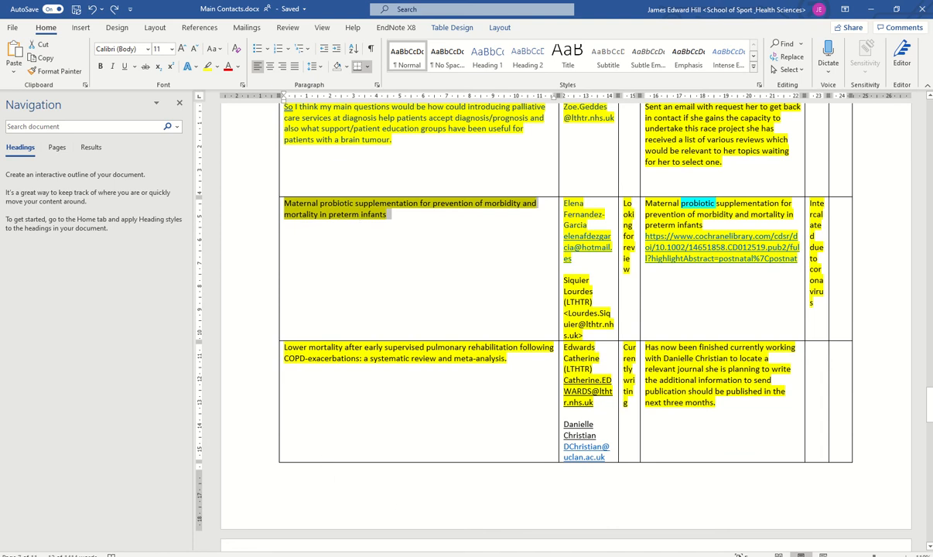
# Step: Switch to Microsoft Teams and start creating a new team of the Staff type
pyautogui.click(396, 555)
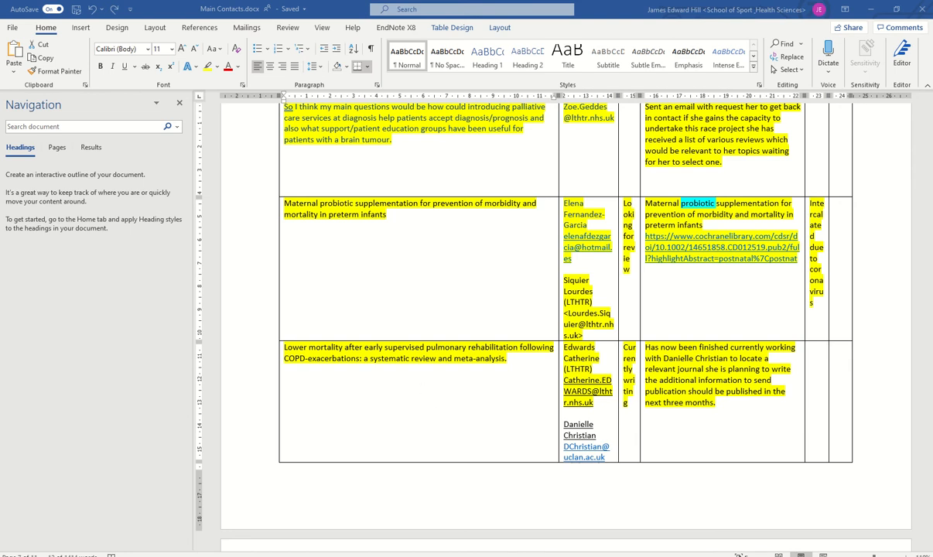
pyautogui.moveTo(932, 158); pyautogui.dragTo(276, 0)
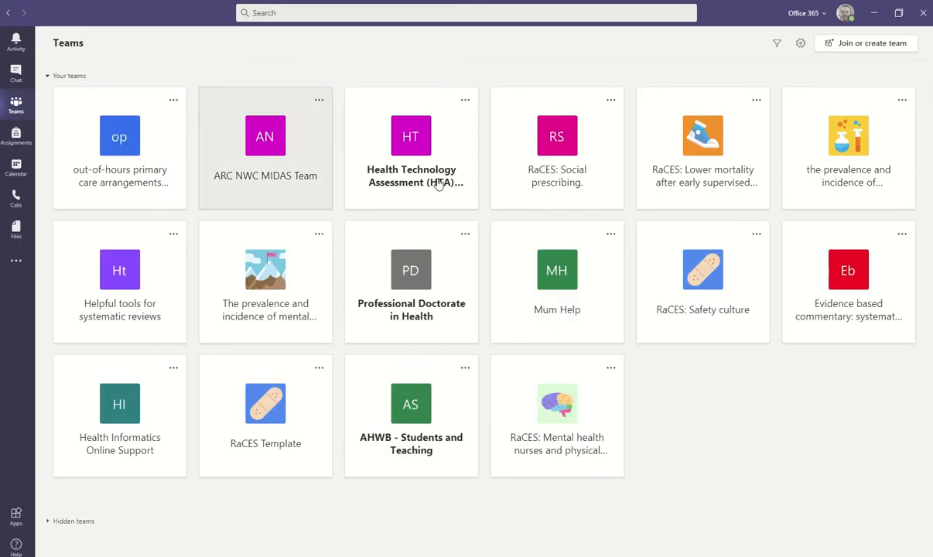
pyautogui.click(866, 46)
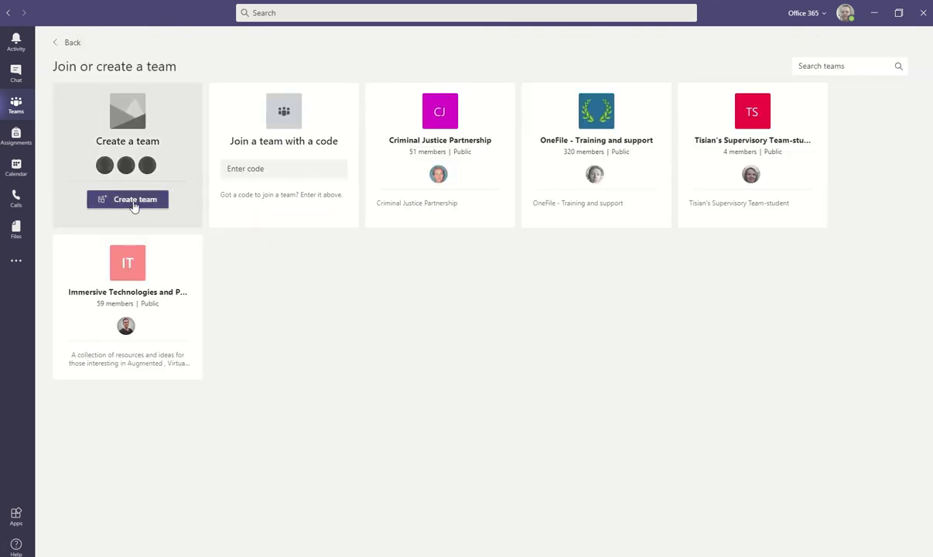
pyautogui.click(129, 203)
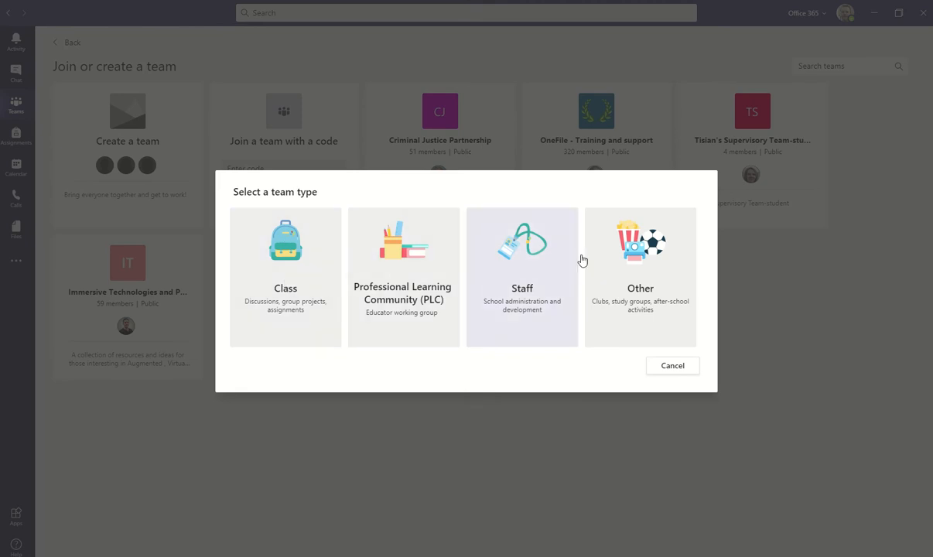
pyautogui.click(512, 276)
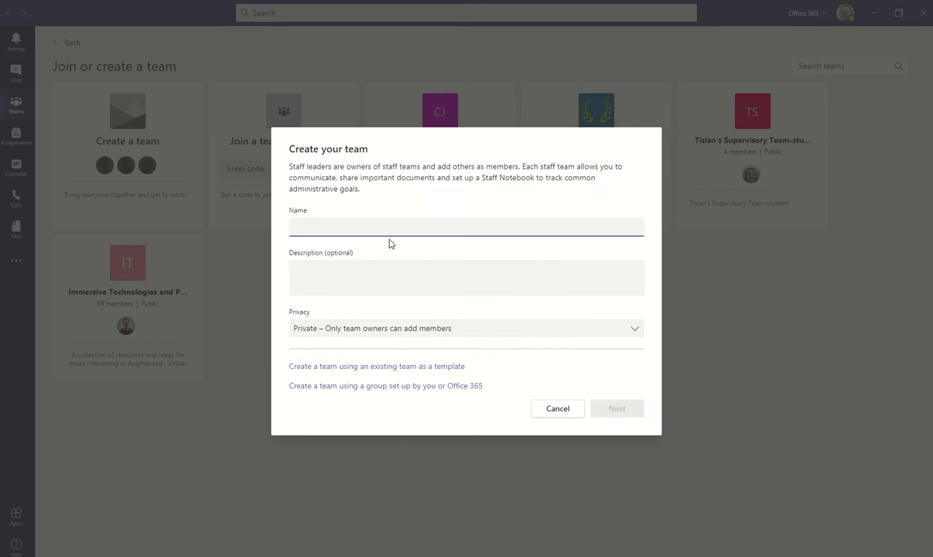
# Step: Name the team "RaCES: Maternal probiotic supplementation for prevention of morbidity and mortality in preterm infants" and create it without adding members
pyautogui.hotkey('ctrl', 'v')
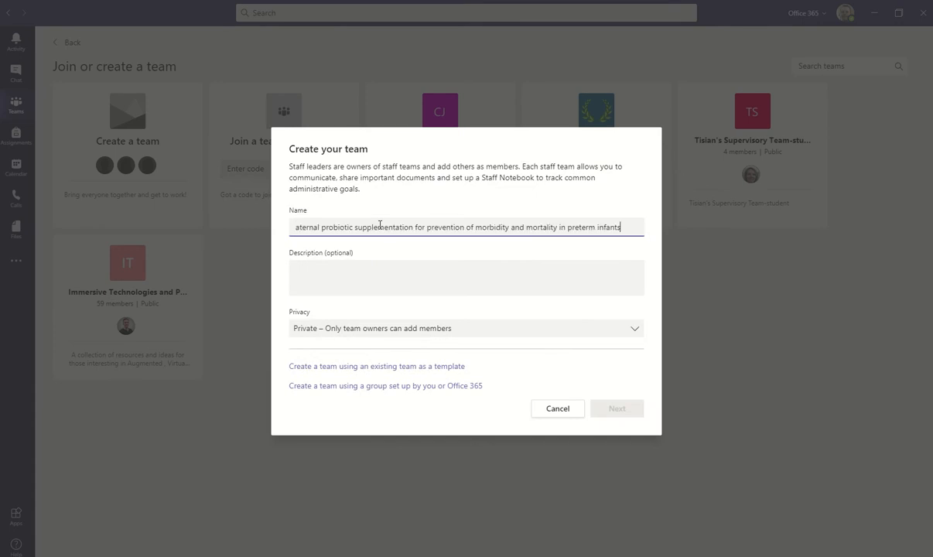
pyautogui.moveTo(341, 228); pyautogui.dragTo(251, 228)
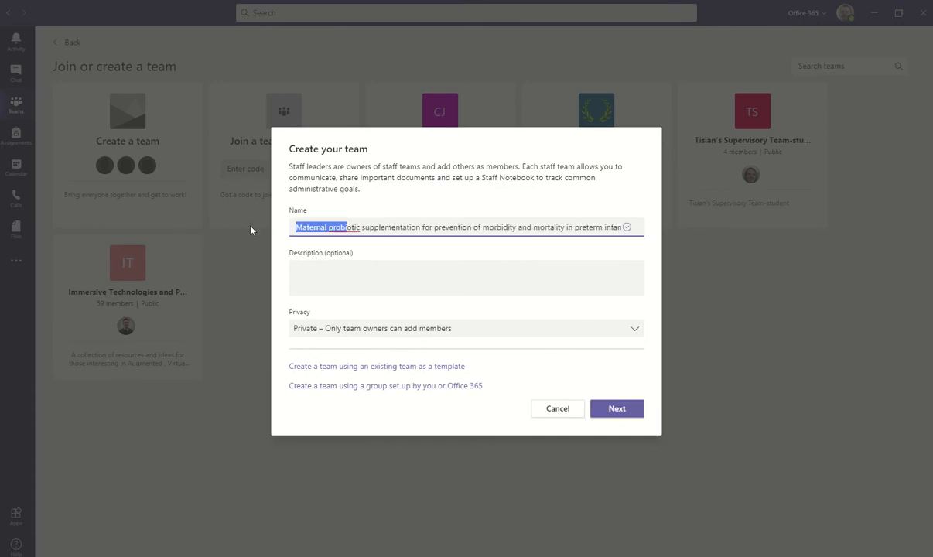
pyautogui.click(290, 228)
pyautogui.write('RT')
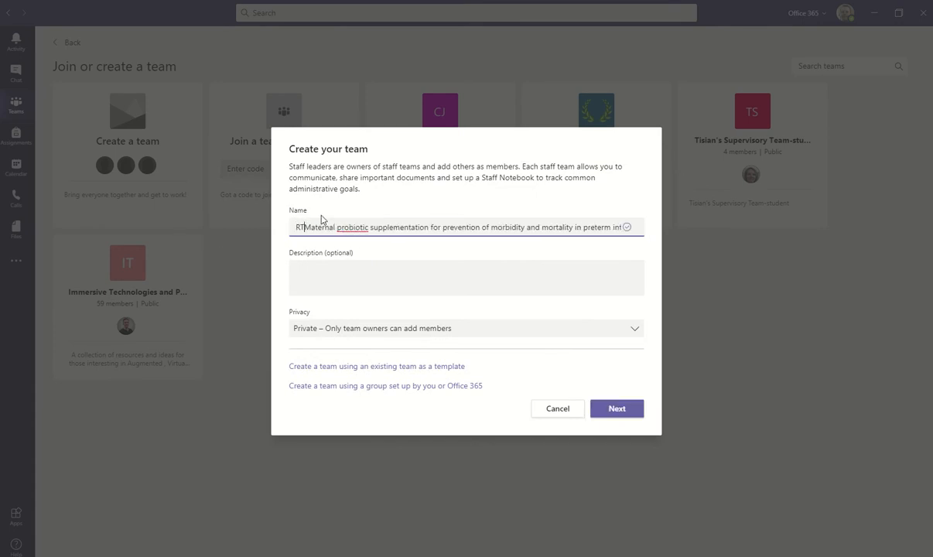
pyautogui.press('BackSpace')
pyautogui.write('aC')
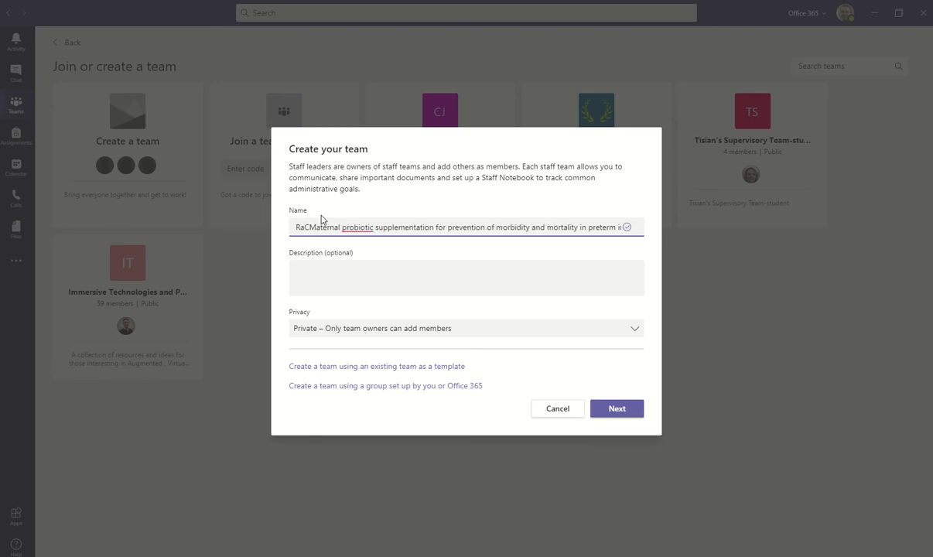
pyautogui.write('ES')
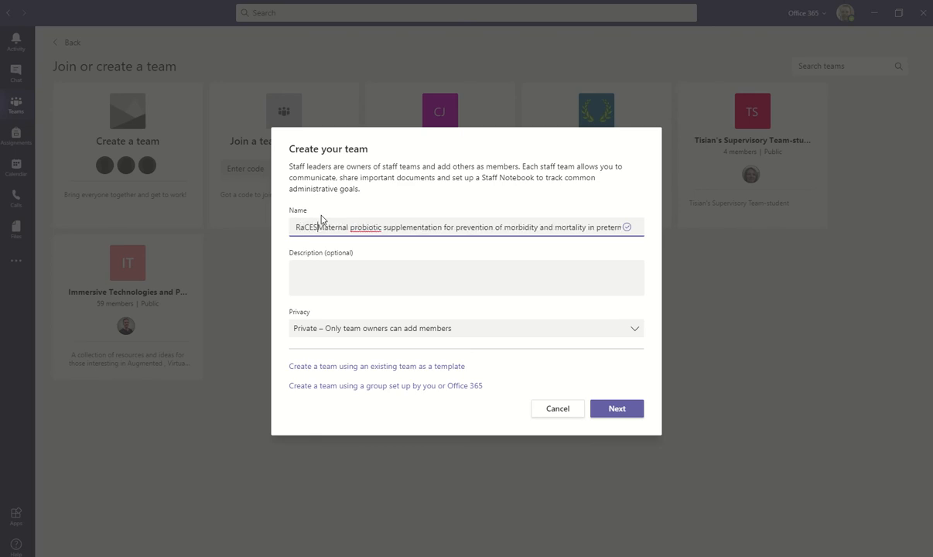
pyautogui.write(':')
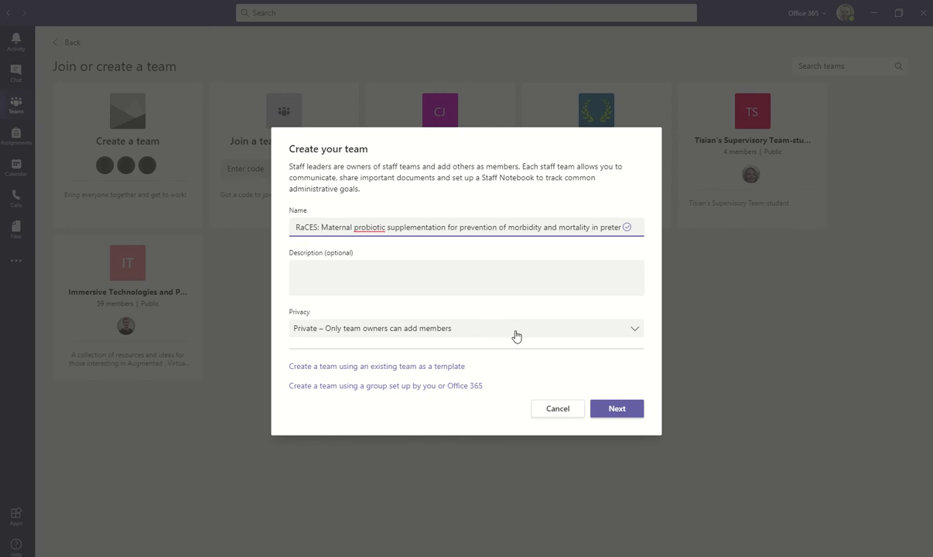
pyautogui.click(626, 410)
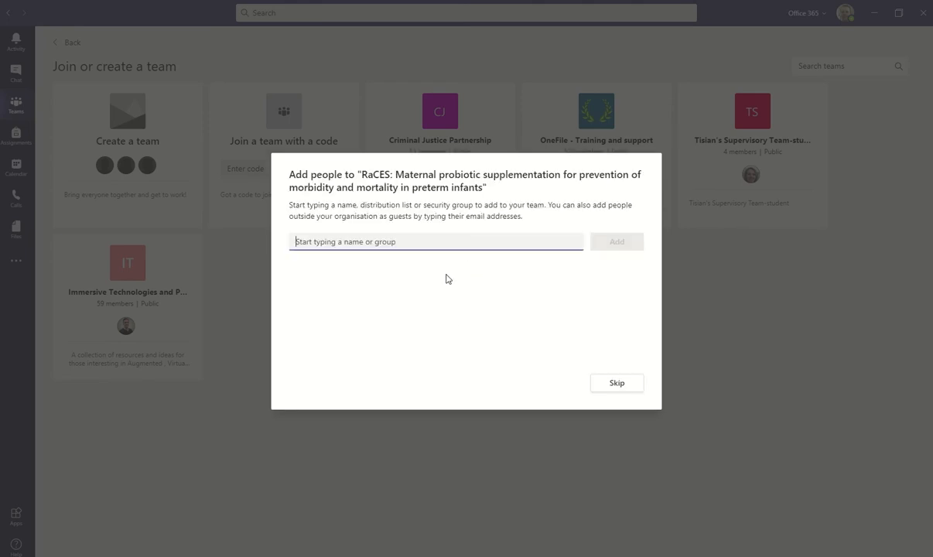
pyautogui.click(631, 387)
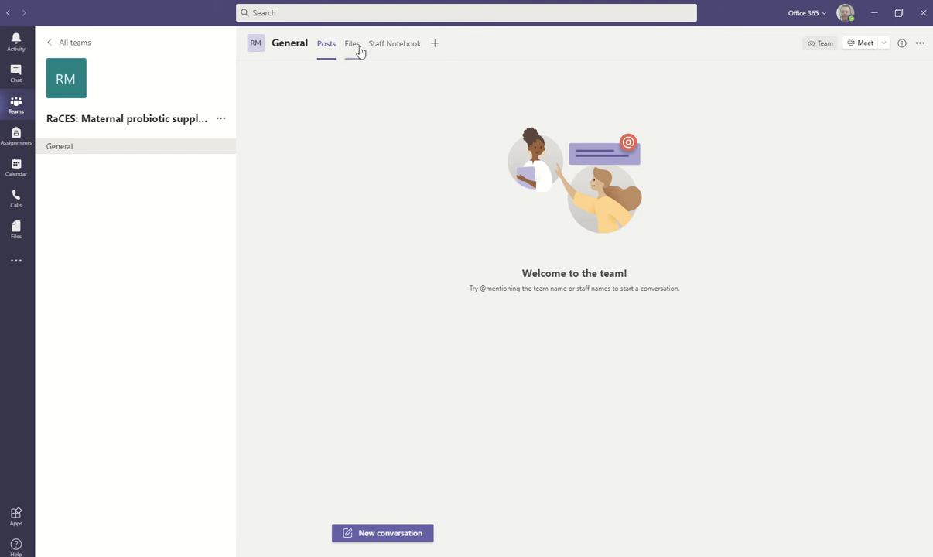
# Step: Start setting up a blank OneNote Staff Notebook in the new team's General channel and continue to its private-space sections
pyautogui.click(396, 46)
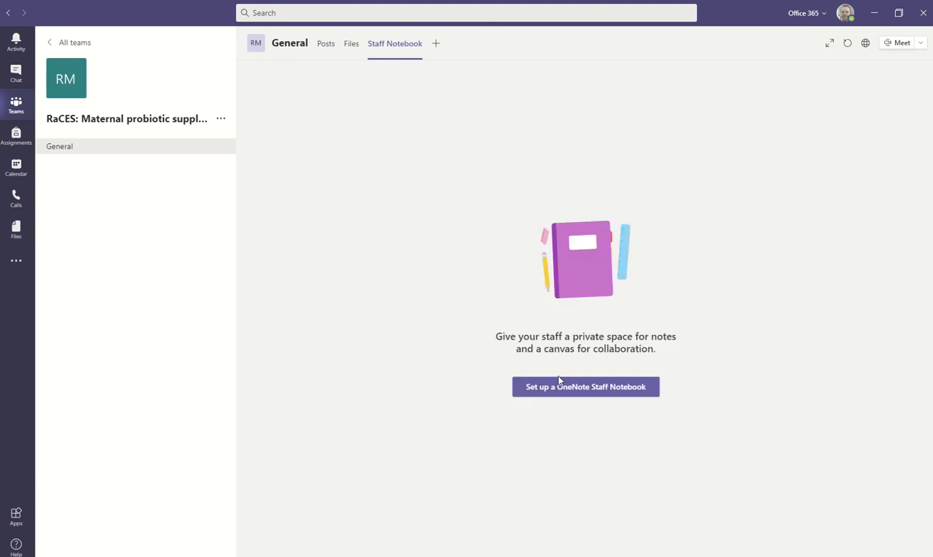
pyautogui.click(559, 383)
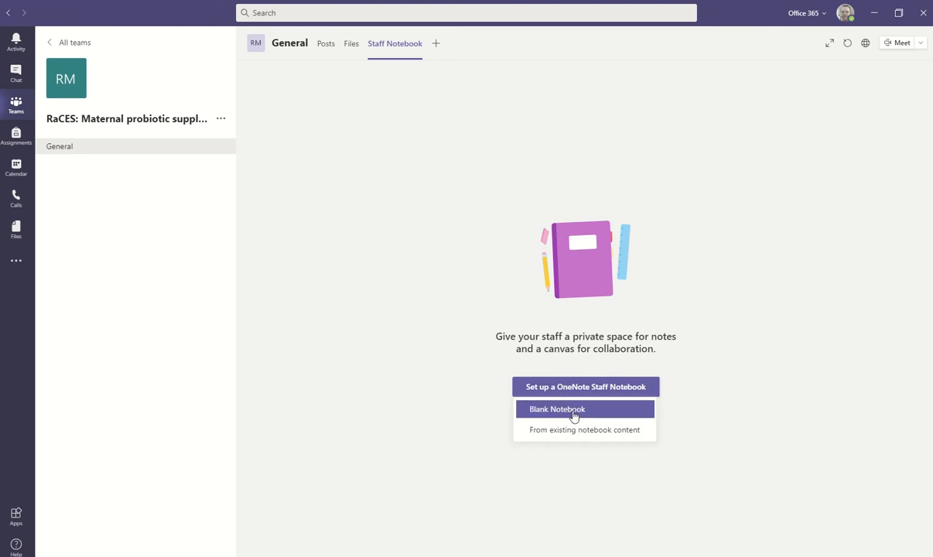
pyautogui.click(573, 414)
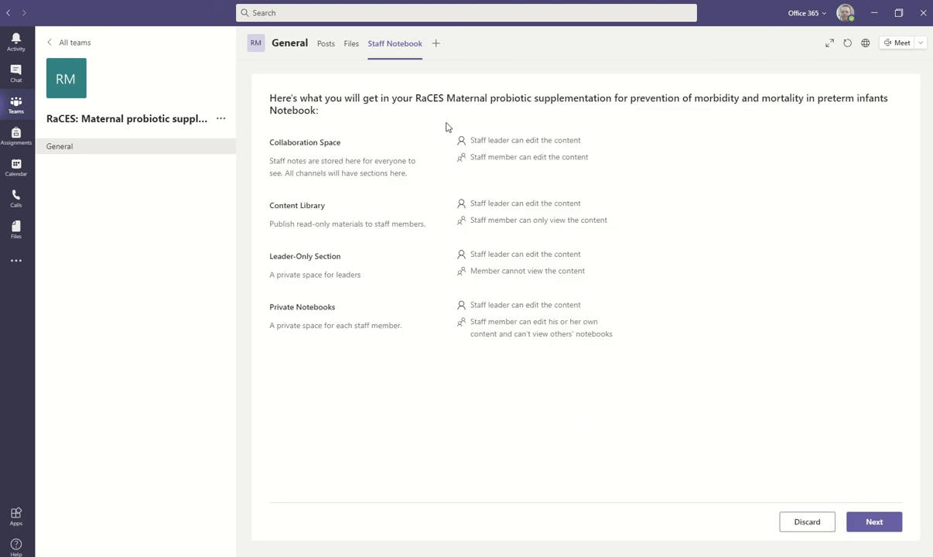
pyautogui.click(879, 522)
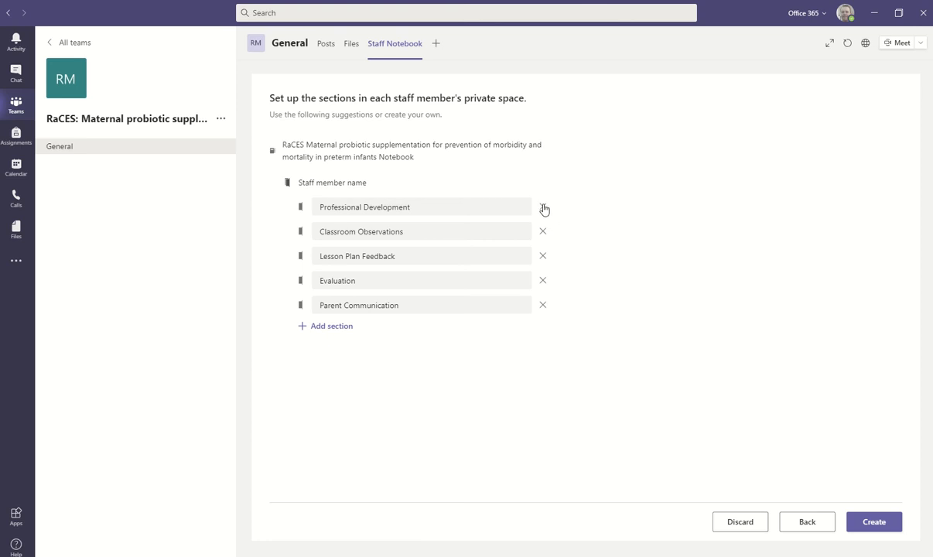
# Step: Remove all five suggested private-space sections, from Professional Development to Parent Communication, and create the staff notebook
pyautogui.click(543, 207)
pyautogui.click(545, 209)
pyautogui.click(543, 209)
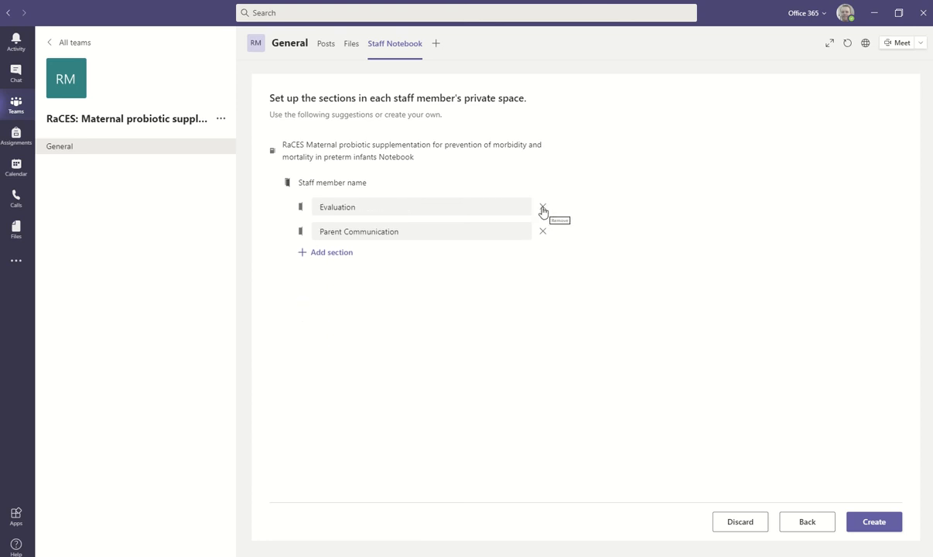
pyautogui.click(543, 209)
pyautogui.click(543, 209)
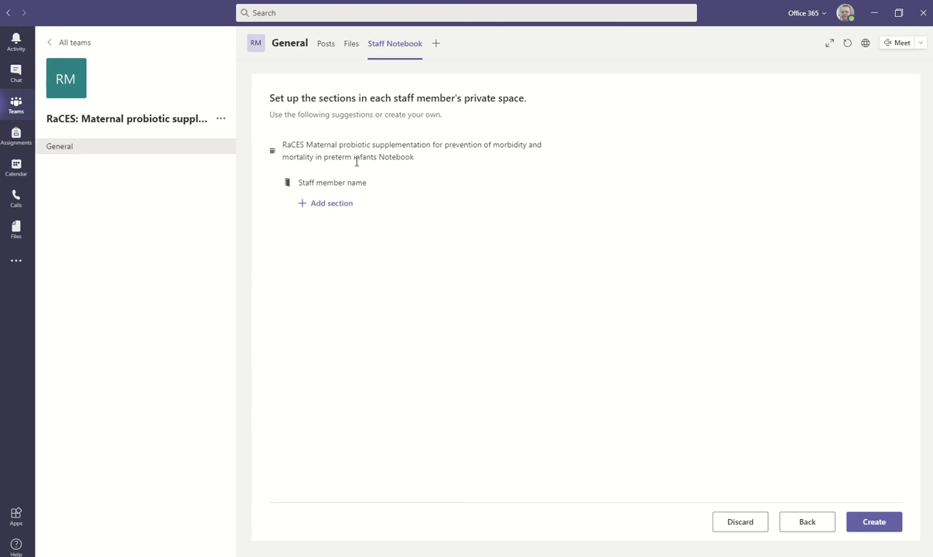
pyautogui.click(873, 522)
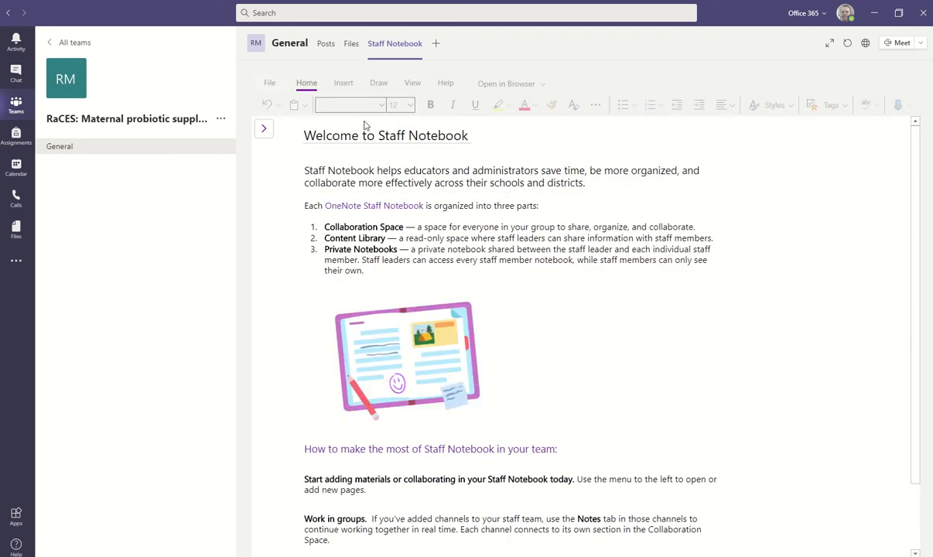
pyautogui.click(263, 129)
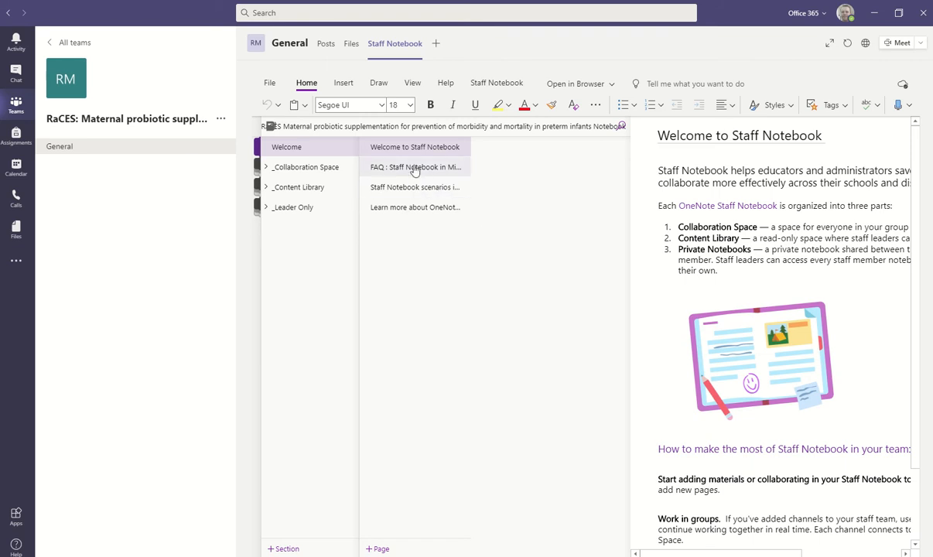
pyautogui.rightClick(402, 152)
pyautogui.click(323, 156)
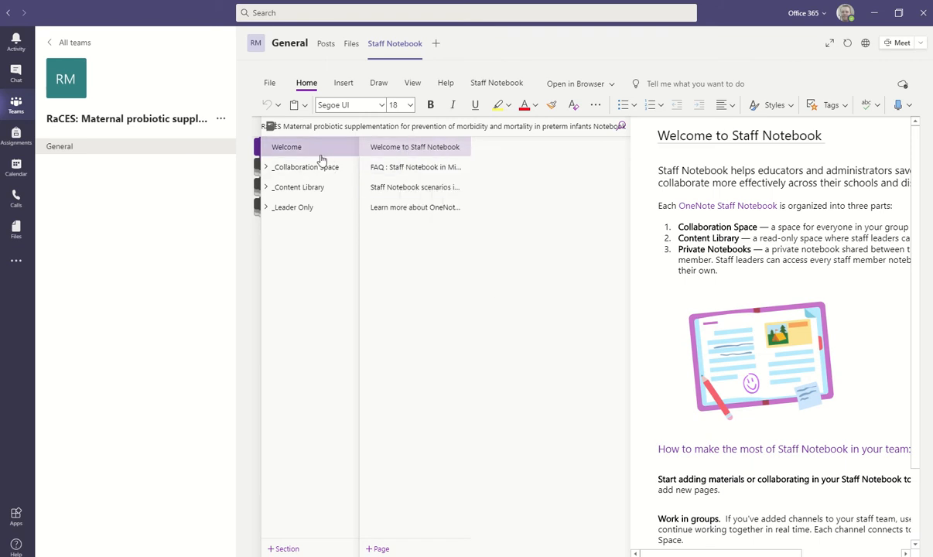
pyautogui.rightClick(324, 156)
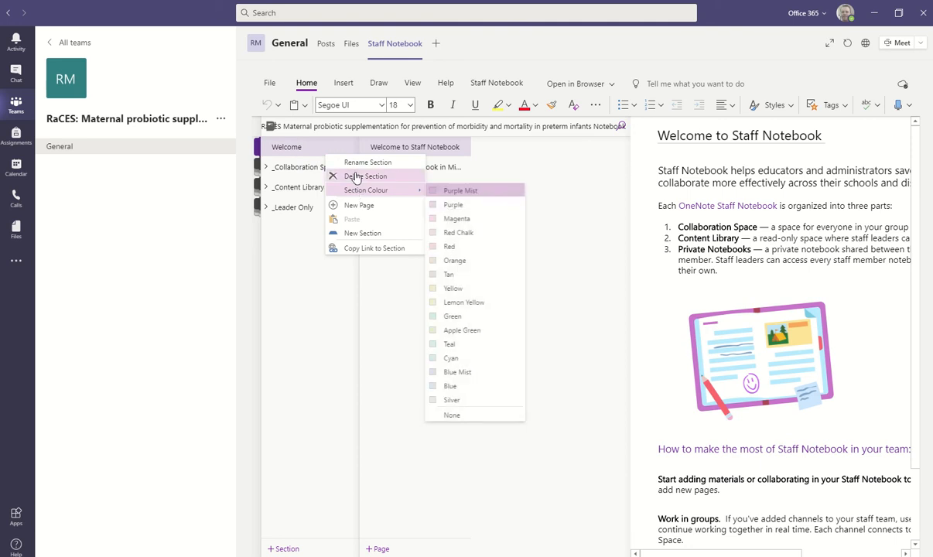
pyautogui.click(566, 164)
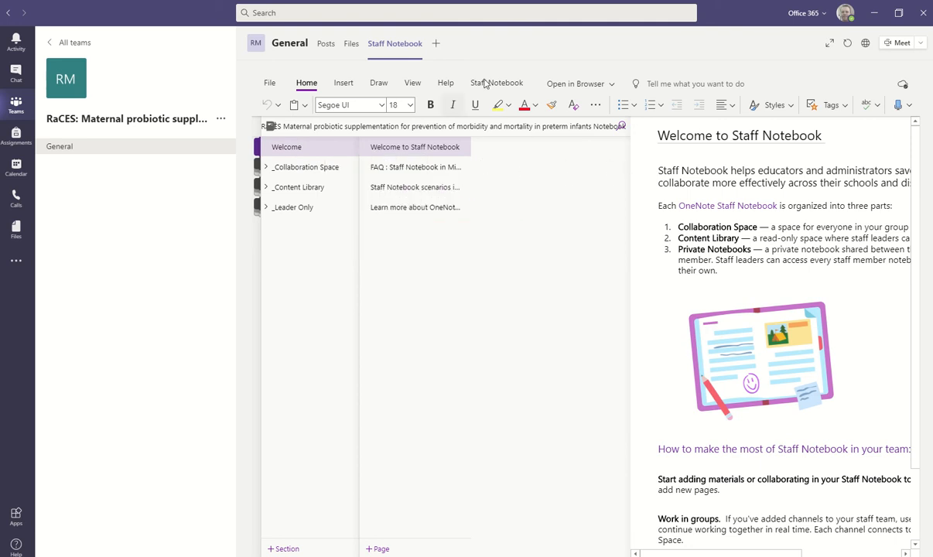
# Step: Open the staff notebook in the OneNote desktop app and try to delete its Welcome section
pyautogui.click(571, 85)
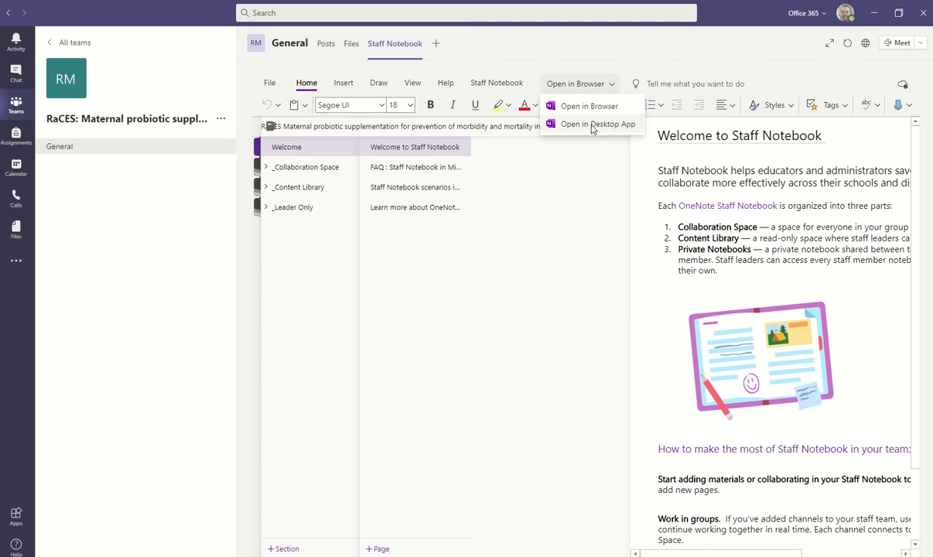
pyautogui.click(593, 126)
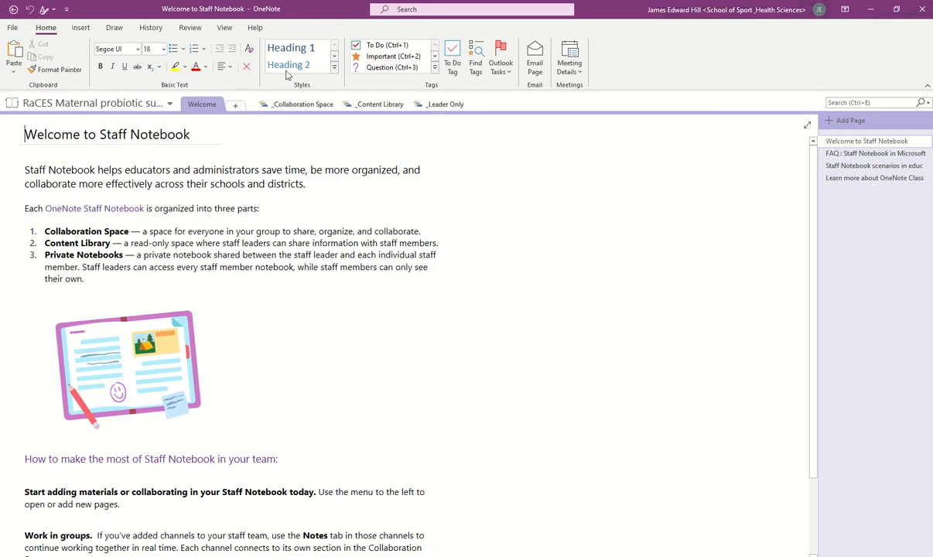
pyautogui.rightClick(199, 110)
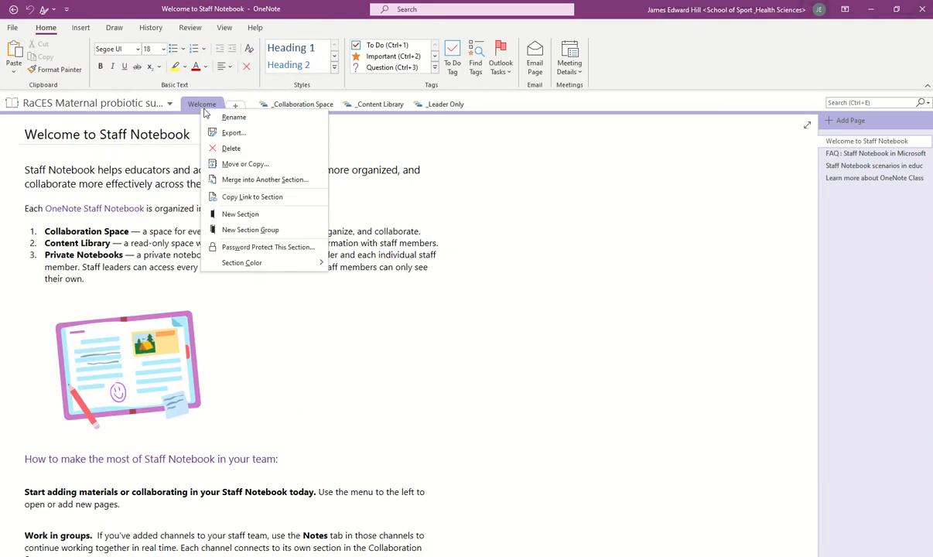
pyautogui.click(227, 146)
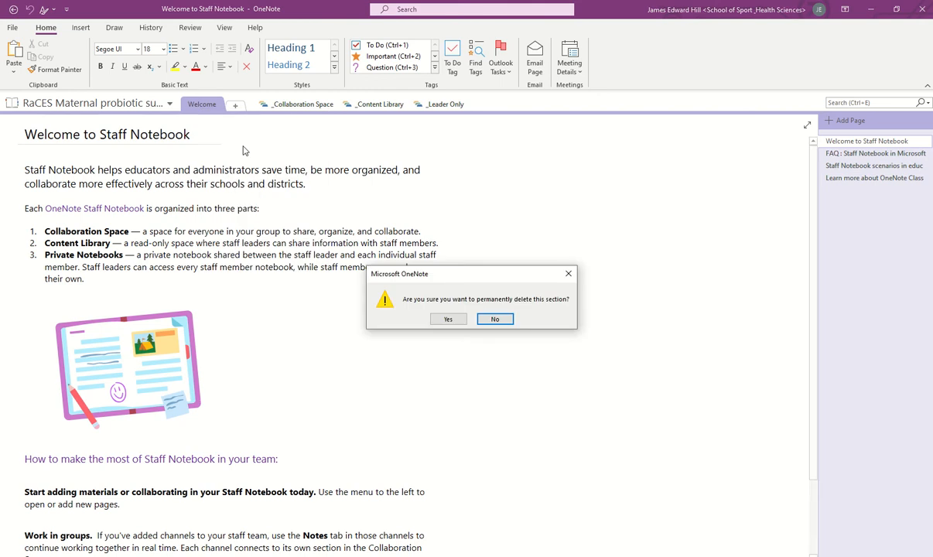
pyautogui.click(447, 318)
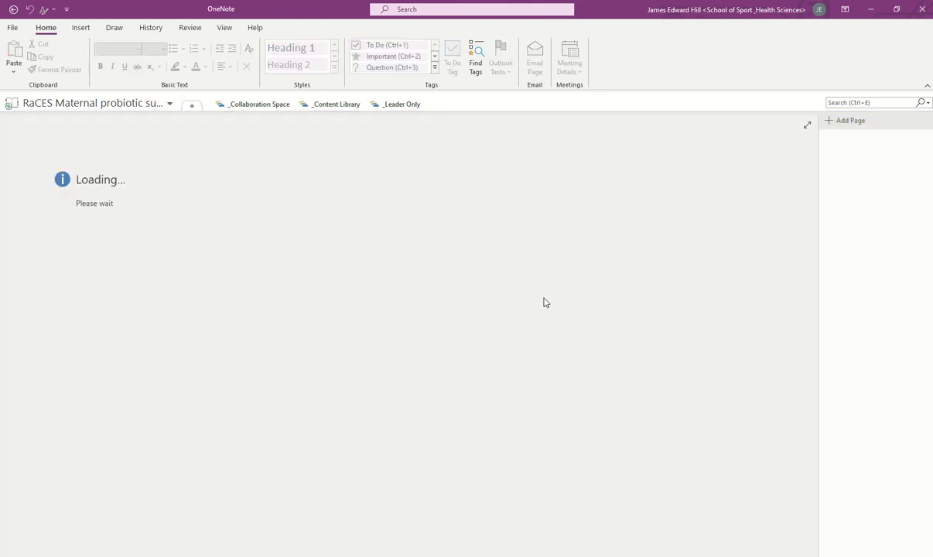
# Step: Permanently delete the Welcome section from the RaCES Maternal probiotic notebook
pyautogui.click(170, 104)
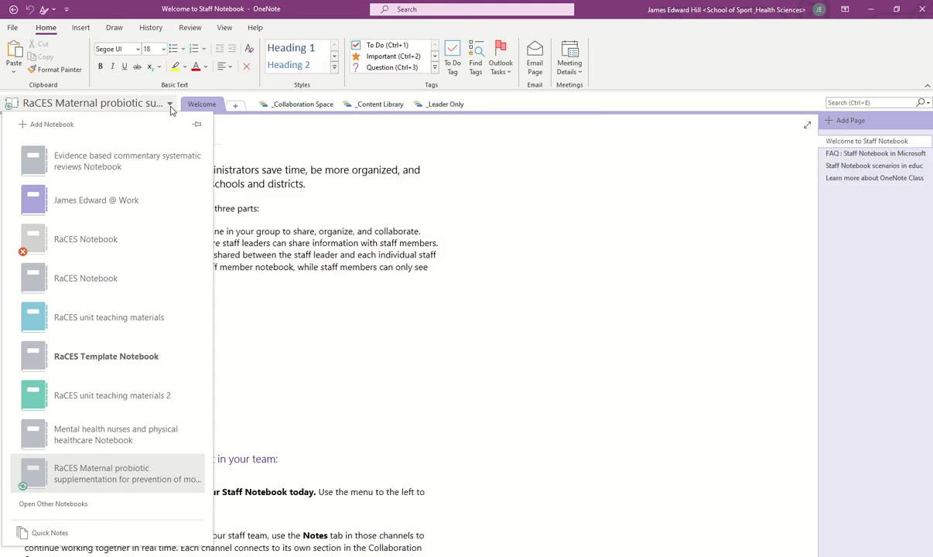
pyautogui.click(276, 136)
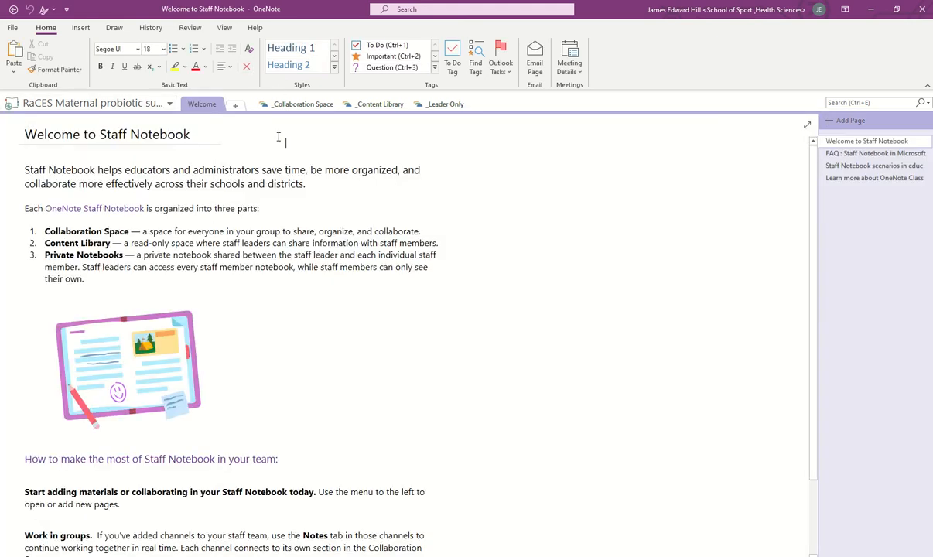
pyautogui.rightClick(197, 105)
pyautogui.click(224, 141)
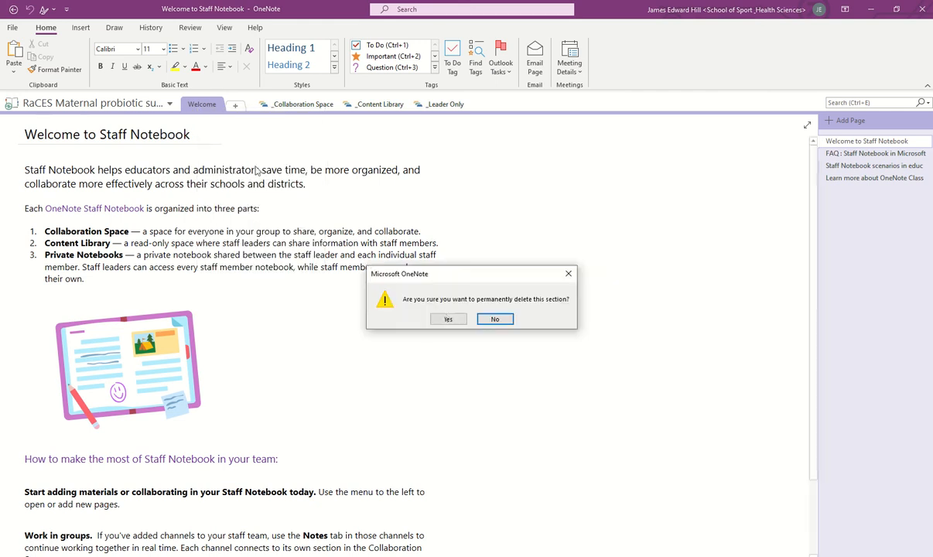
pyautogui.click(452, 318)
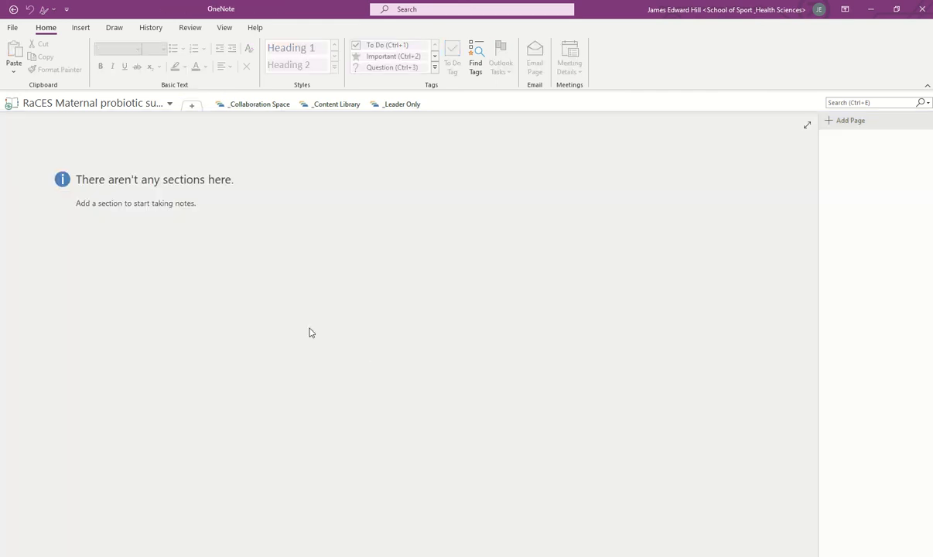
# Step: Copy the RaCES section from the RaCES unit teaching materials notebook into the RaCES Maternal probiotic supplementation notebook
pyautogui.click(169, 107)
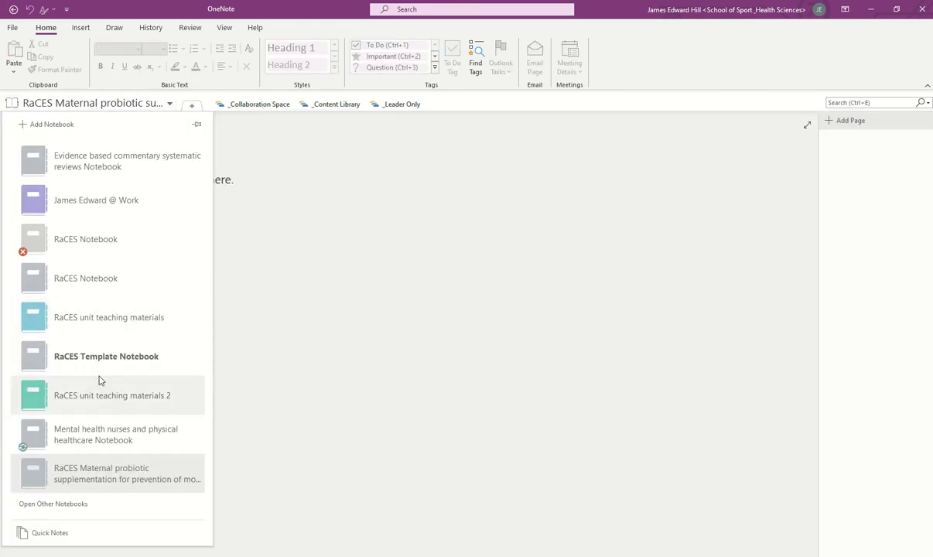
pyautogui.click(128, 319)
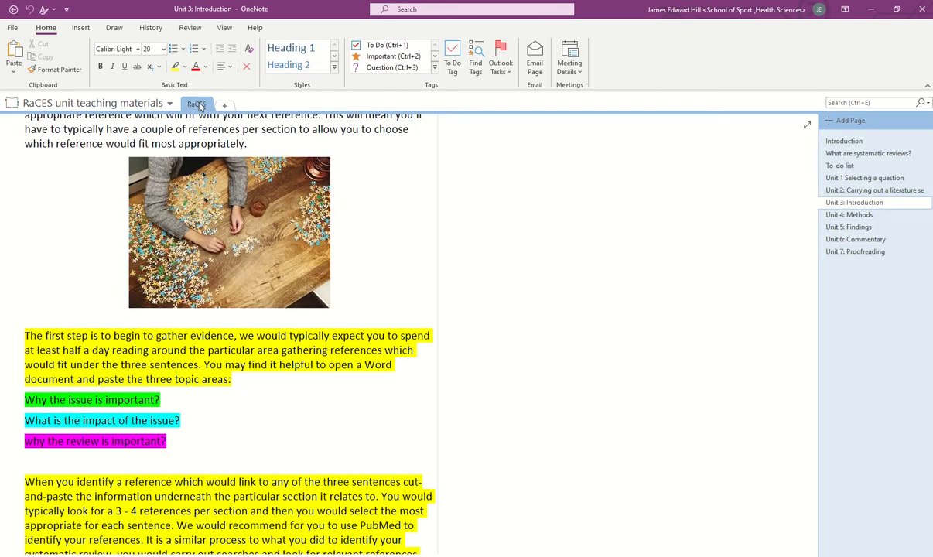
pyautogui.rightClick(198, 105)
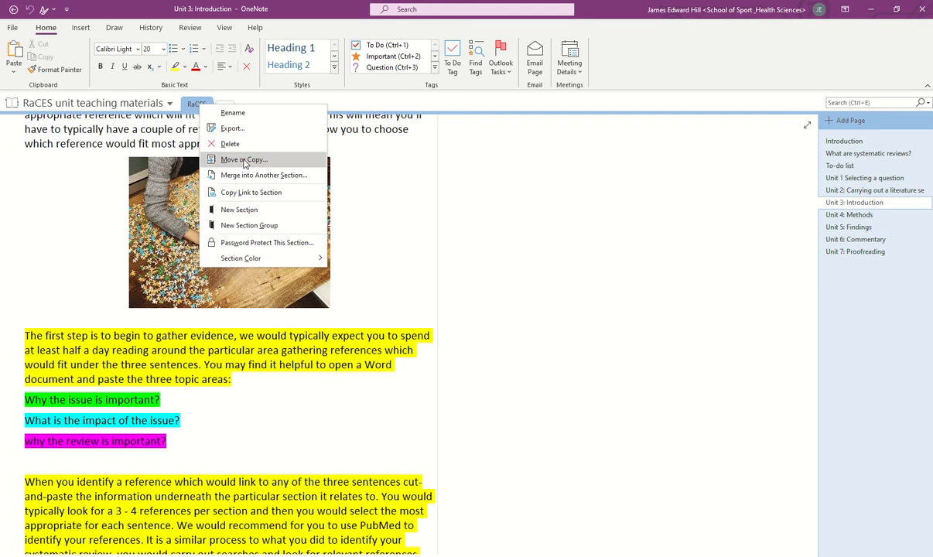
pyautogui.click(196, 105)
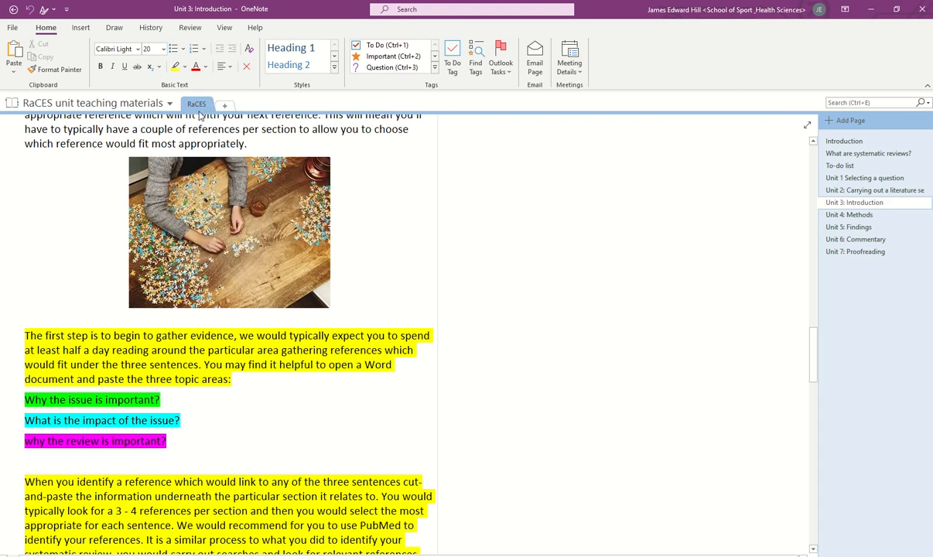
pyautogui.rightClick(197, 105)
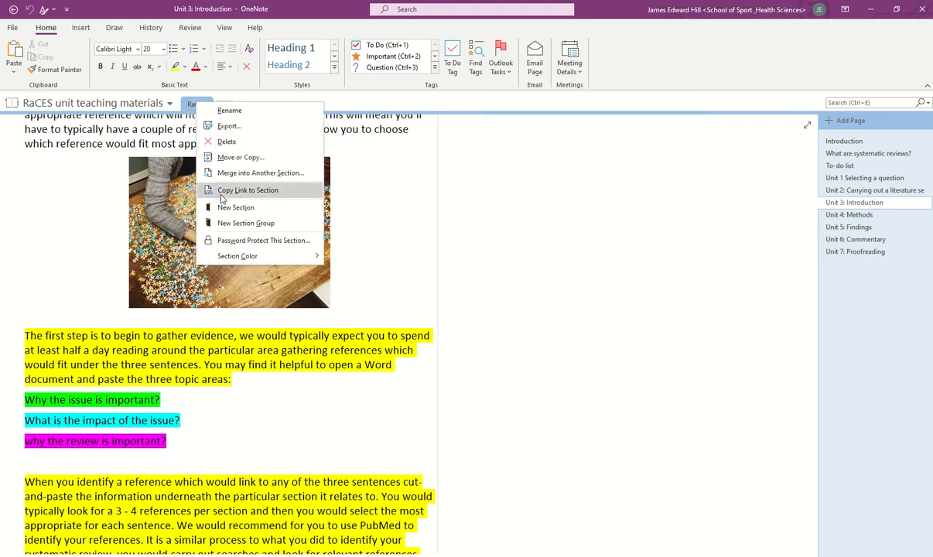
pyautogui.click(235, 160)
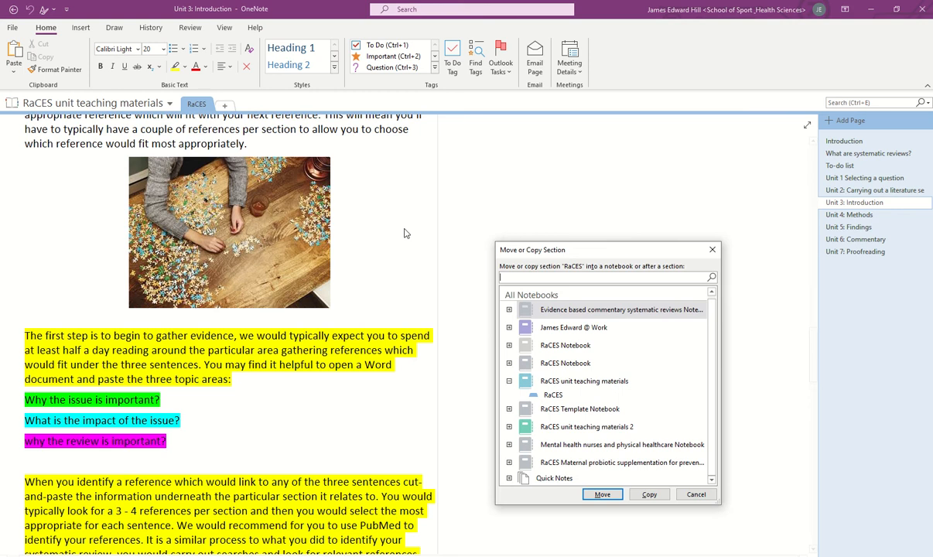
pyautogui.moveTo(586, 236); pyautogui.dragTo(280, 142)
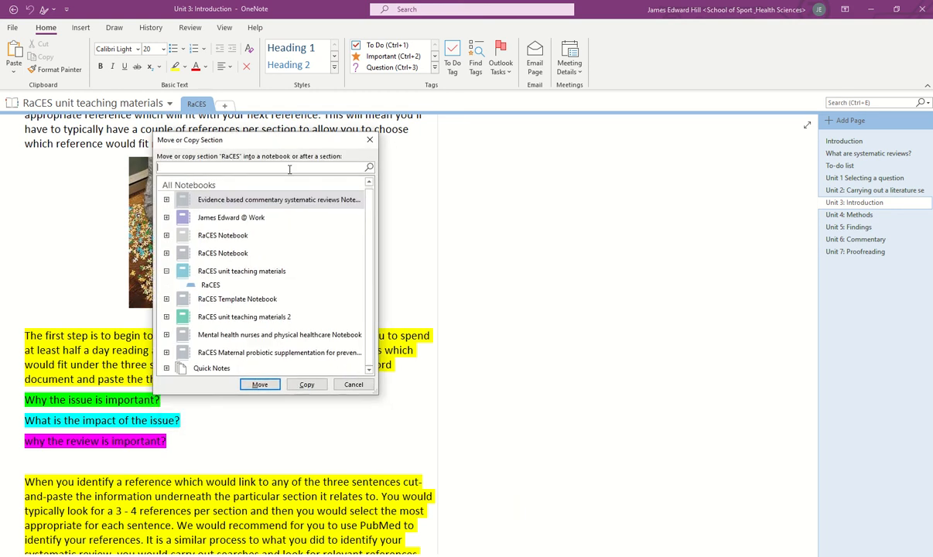
pyautogui.click(237, 352)
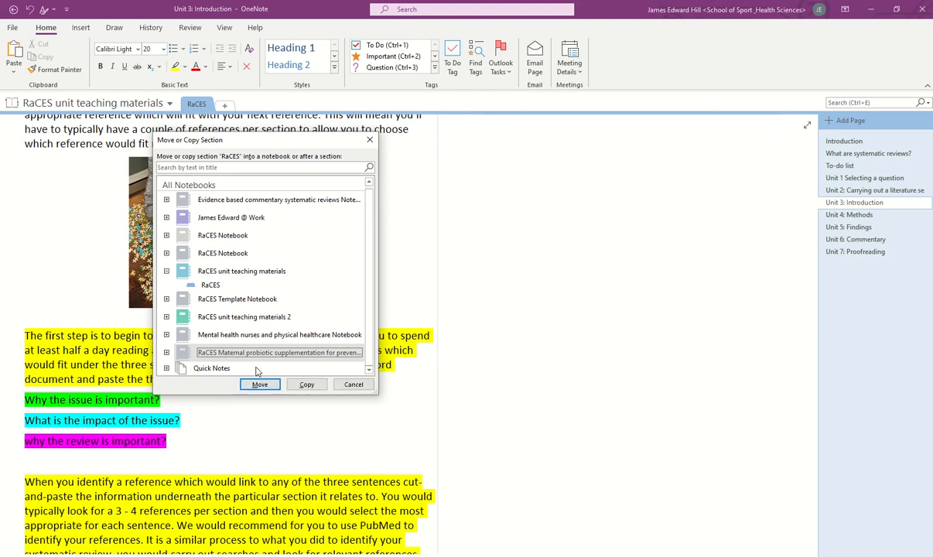
pyautogui.click(307, 384)
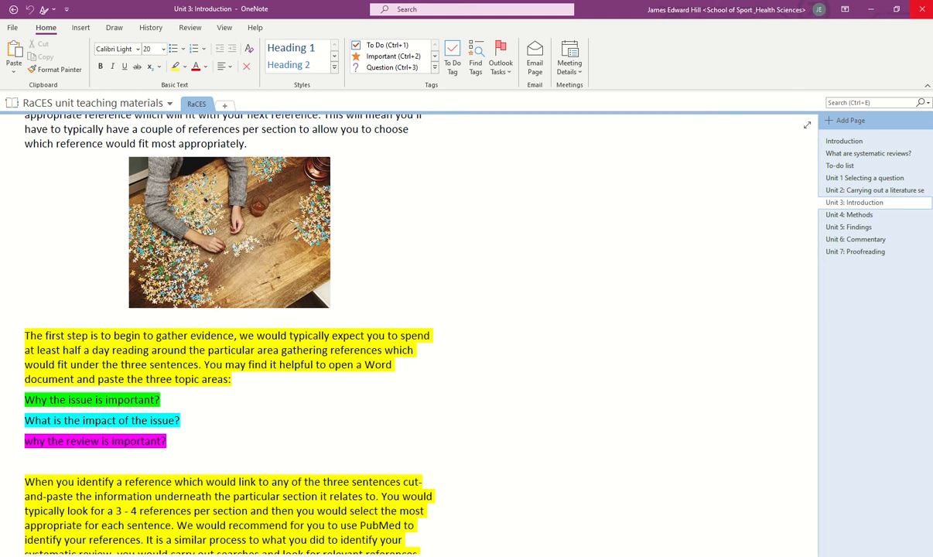
# Step: Switch to Teams, reload the General channel's Staff Notebook, and view the What are systematic reviews? page in its RaCES section
pyautogui.hotkey('alt', 'Tab')
pyautogui.click(470, 328)
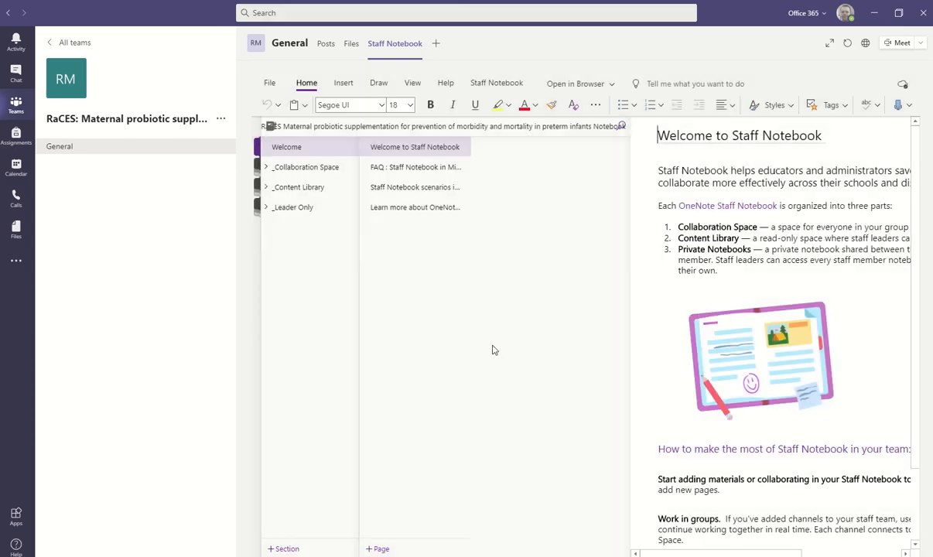
pyautogui.click(329, 48)
pyautogui.click(397, 44)
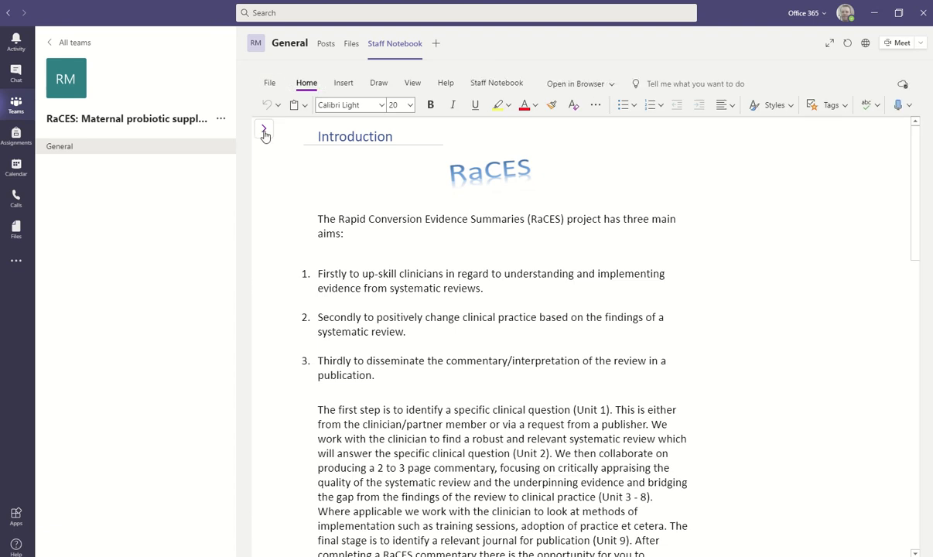
pyautogui.click(264, 132)
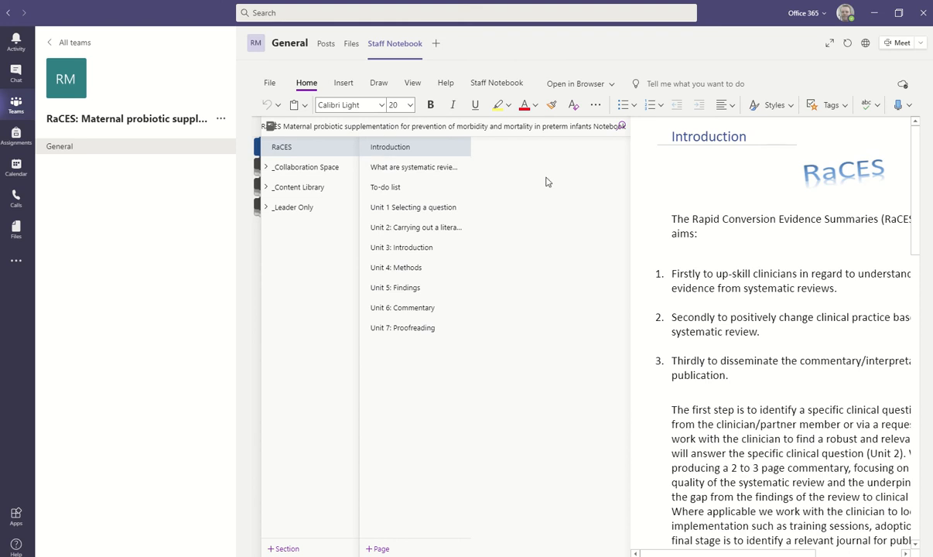
pyautogui.click(458, 172)
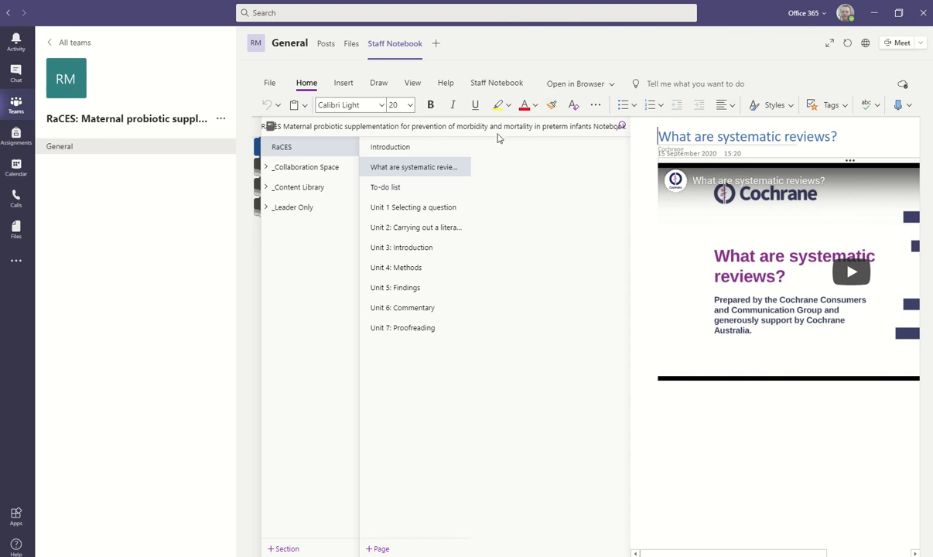
# Step: Open the staff notebook in the OneNote desktop app and look through its tags summary for the RaCES section
pyautogui.click(567, 87)
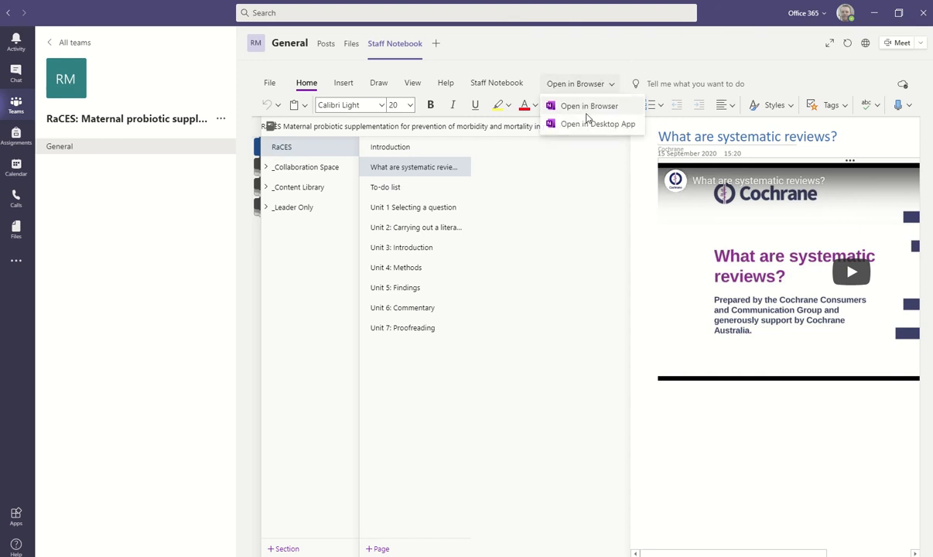
pyautogui.click(580, 126)
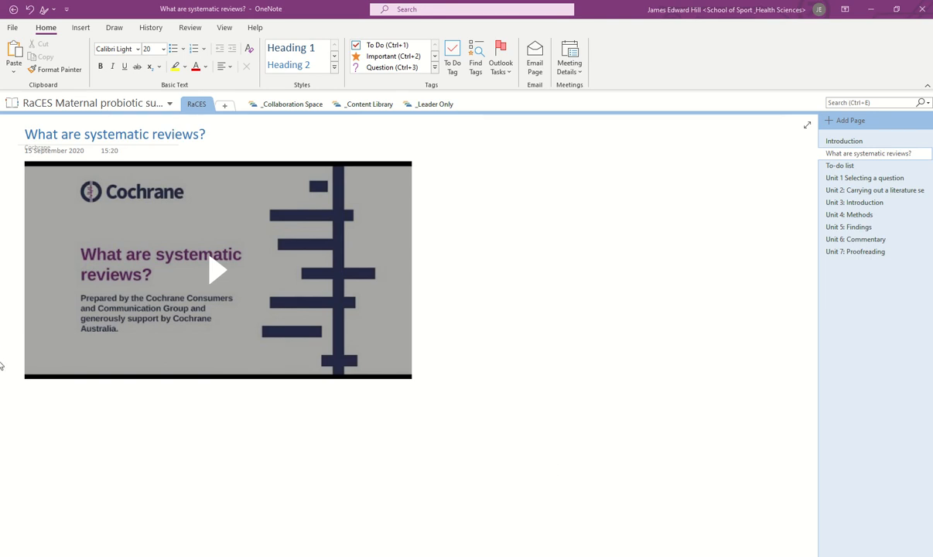
pyautogui.click(475, 58)
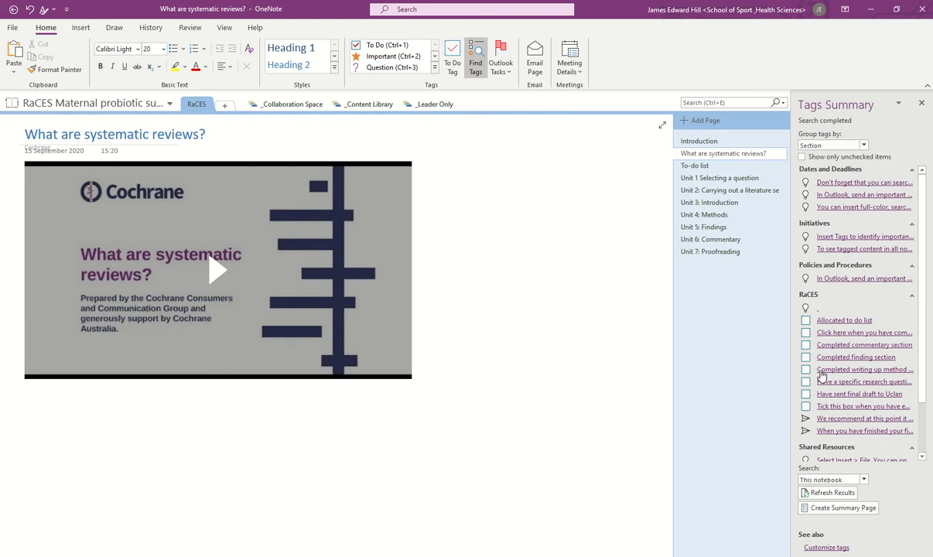
pyautogui.scroll(-2, 820, 433)
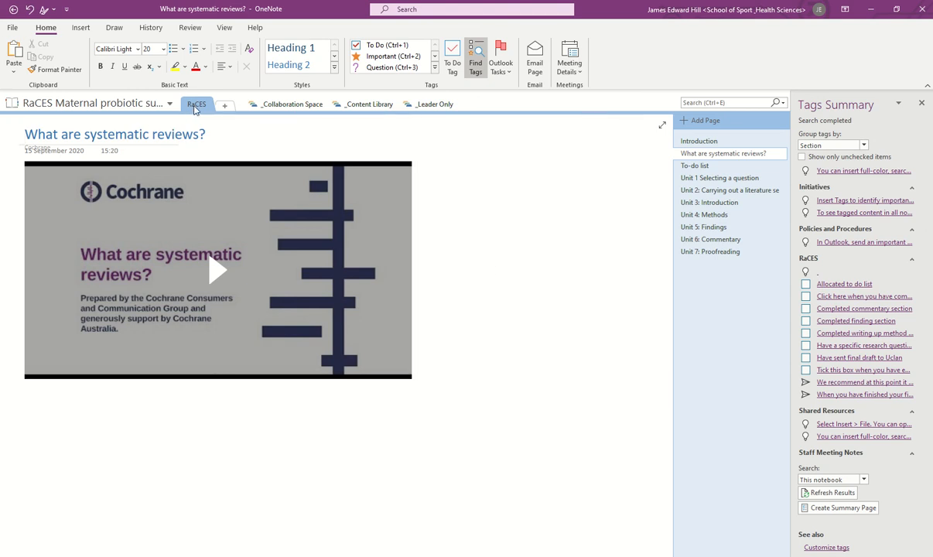
# Step: Look through the Introduction, To-do list and Unit 3: Introduction pages of the copied RaCES section
pyautogui.click(701, 152)
pyautogui.click(700, 142)
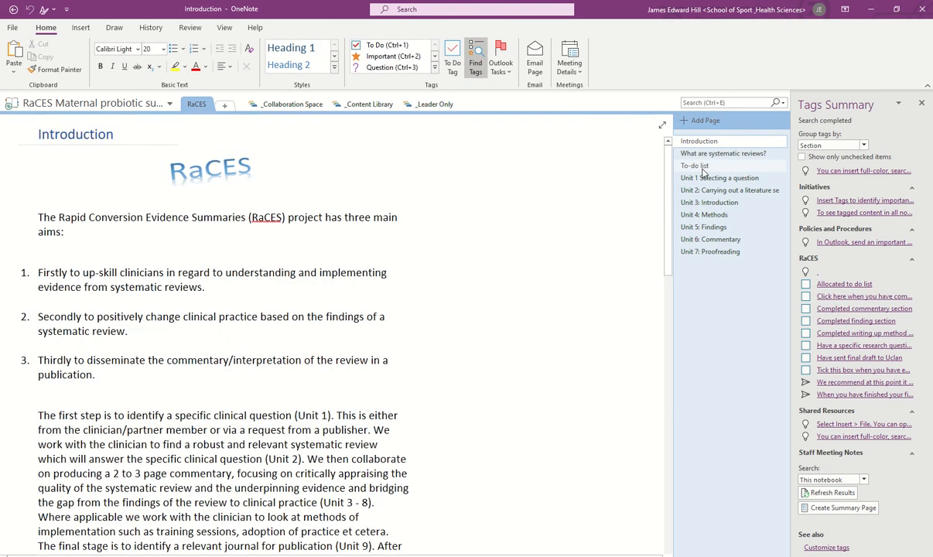
pyautogui.click(700, 165)
pyautogui.scroll(-3, 425, 360)
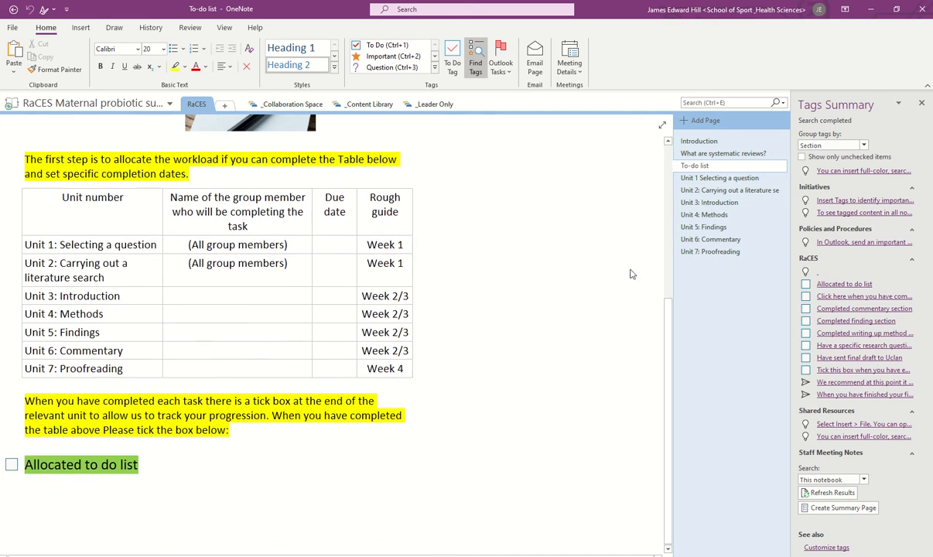
pyautogui.click(694, 204)
pyautogui.scroll(-7, 464, 313)
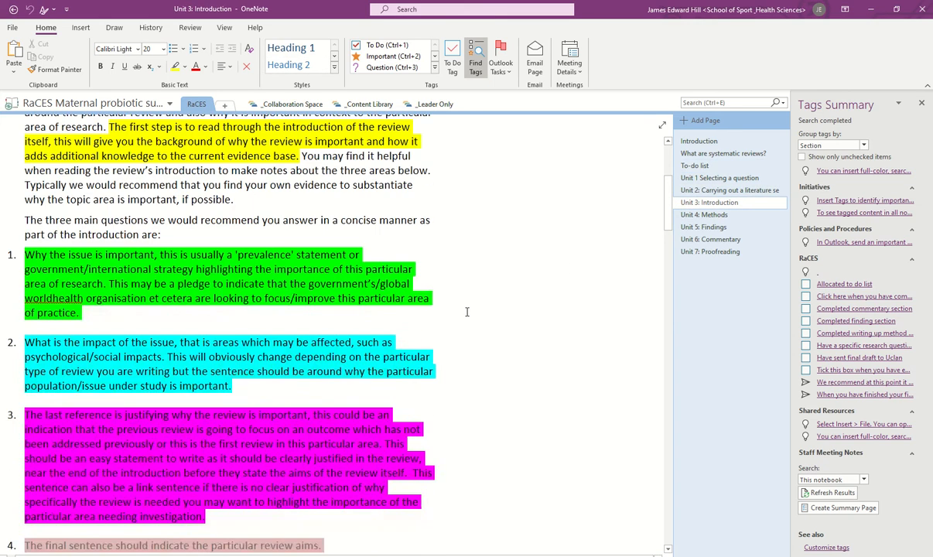
pyautogui.scroll(3, 474, 309)
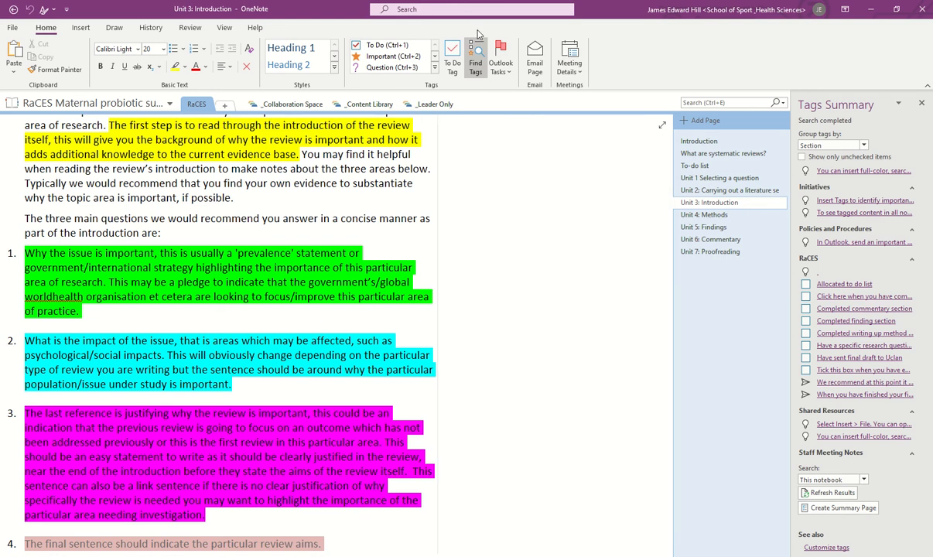
pyautogui.click(475, 57)
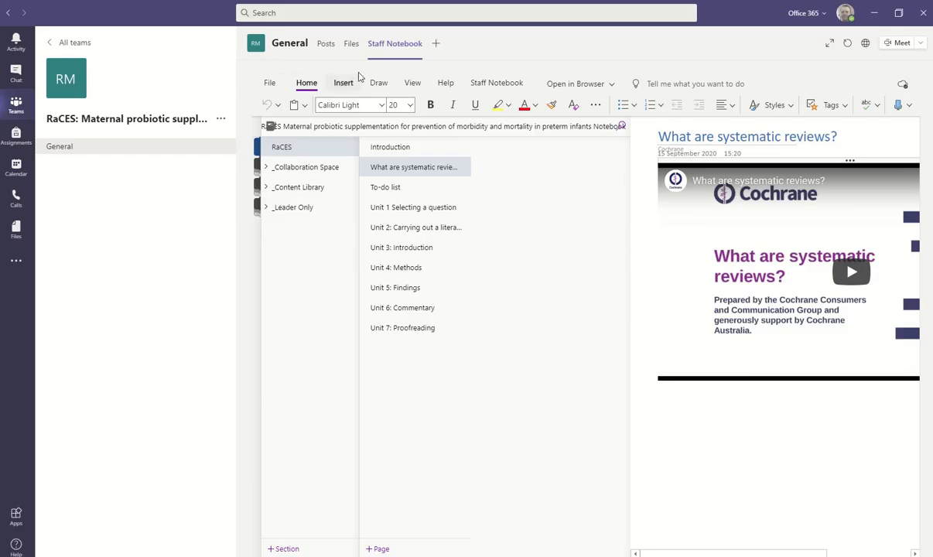
# Step: Upload RaCES Blank Template.docx from the local RaCES folder to the General channel's files in Teams
pyautogui.click(348, 48)
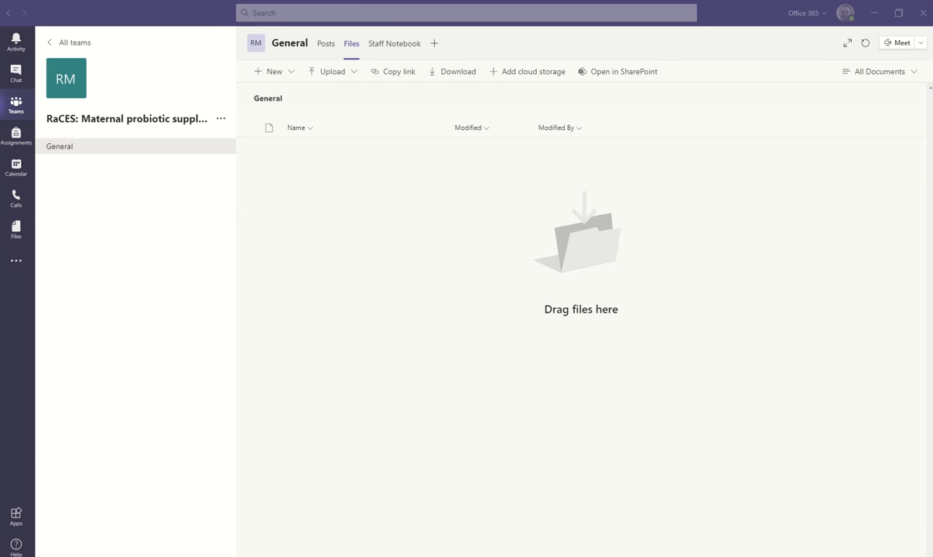
pyautogui.click(174, 486)
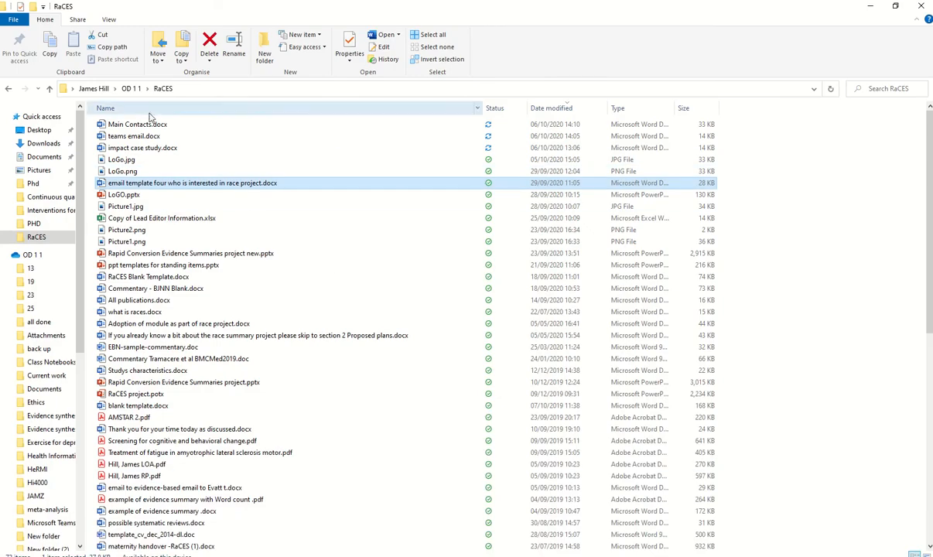
pyautogui.moveTo(331, 7); pyautogui.dragTo(721, 72)
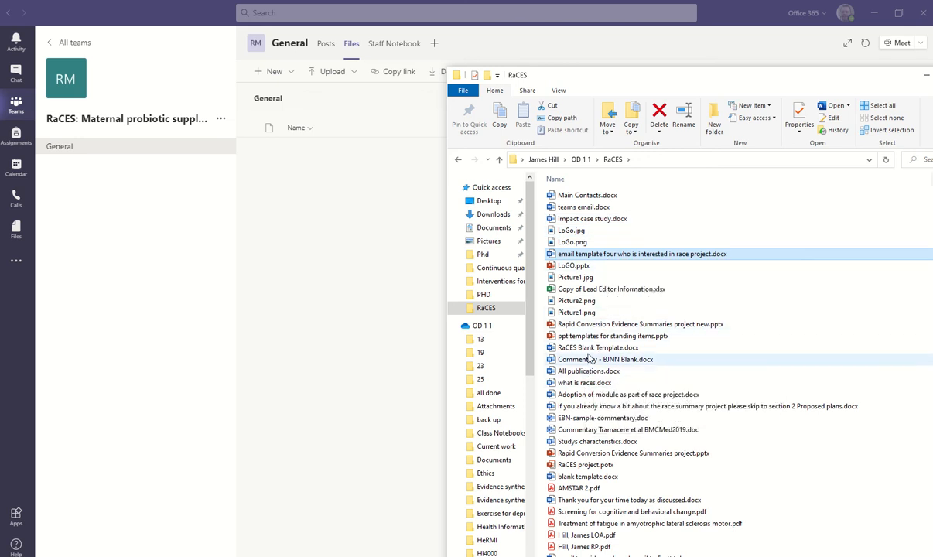
pyautogui.moveTo(592, 347); pyautogui.dragTo(337, 173)
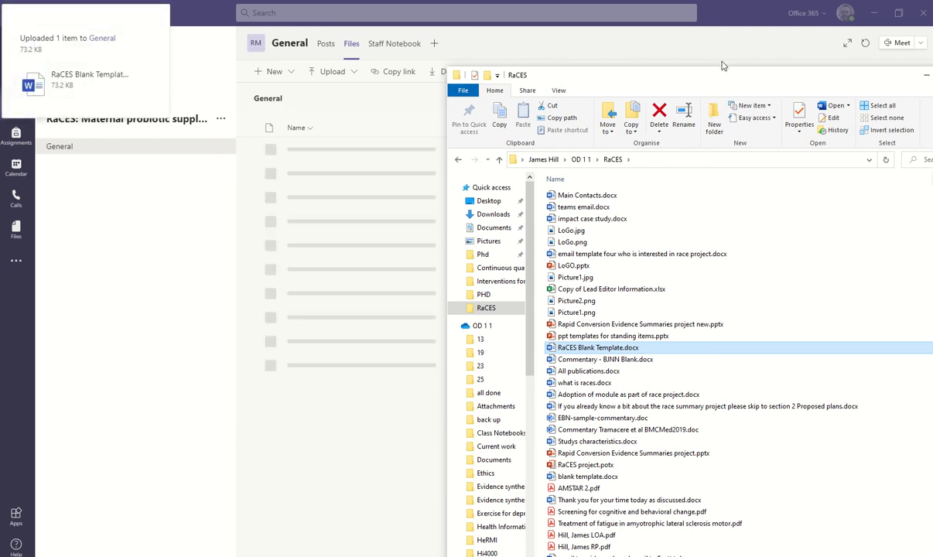
# Step: Examine the headings and layout of RaCES Blank Template.docx in Word, and return to the channel's files in Teams
pyautogui.moveTo(646, 77); pyautogui.dragTo(427, 159)
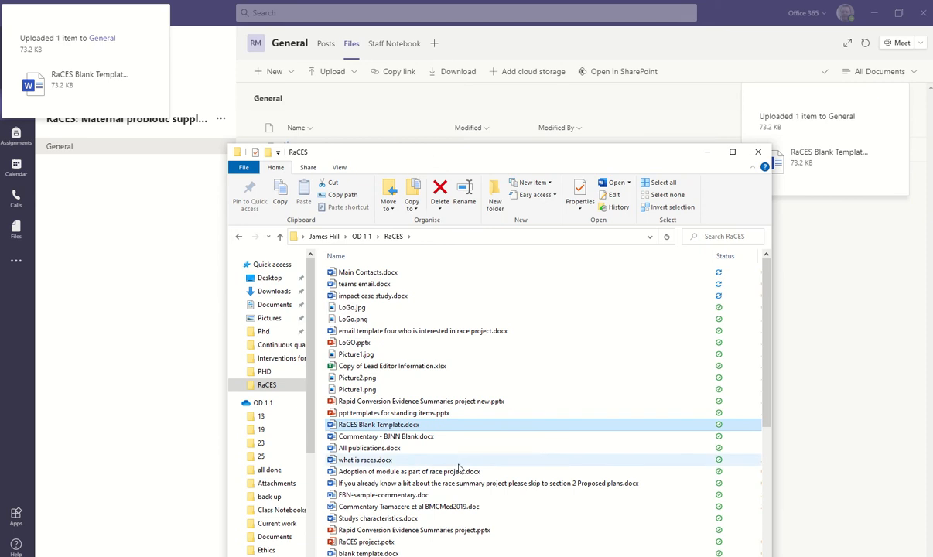
pyautogui.doubleClick(395, 428)
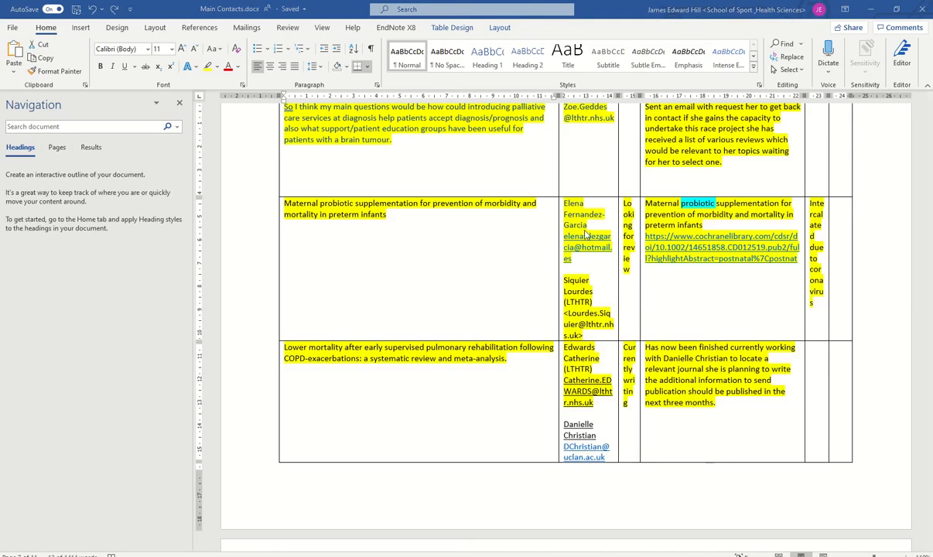
pyautogui.scroll(-3, 577, 232)
pyautogui.scroll(-4, 563, 230)
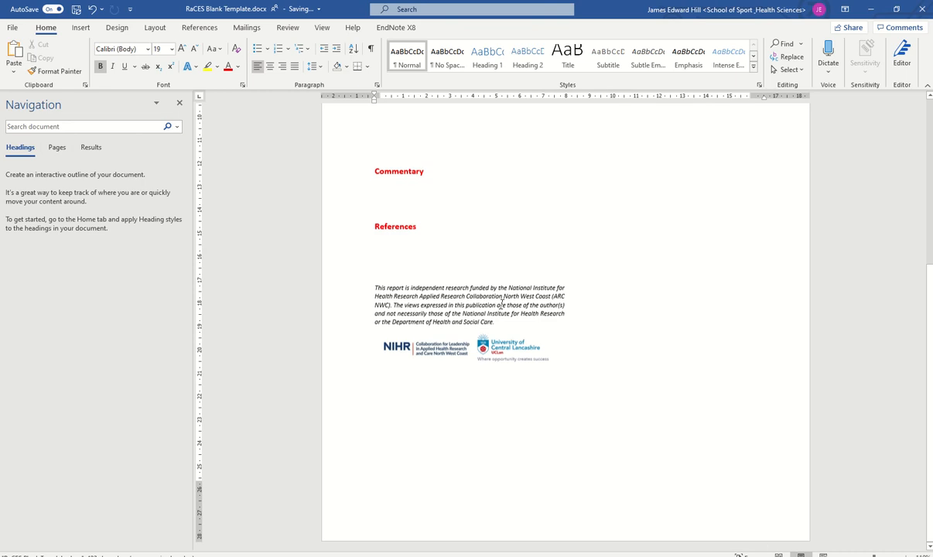
pyautogui.scroll(7, 502, 302)
pyautogui.scroll(-4, 500, 341)
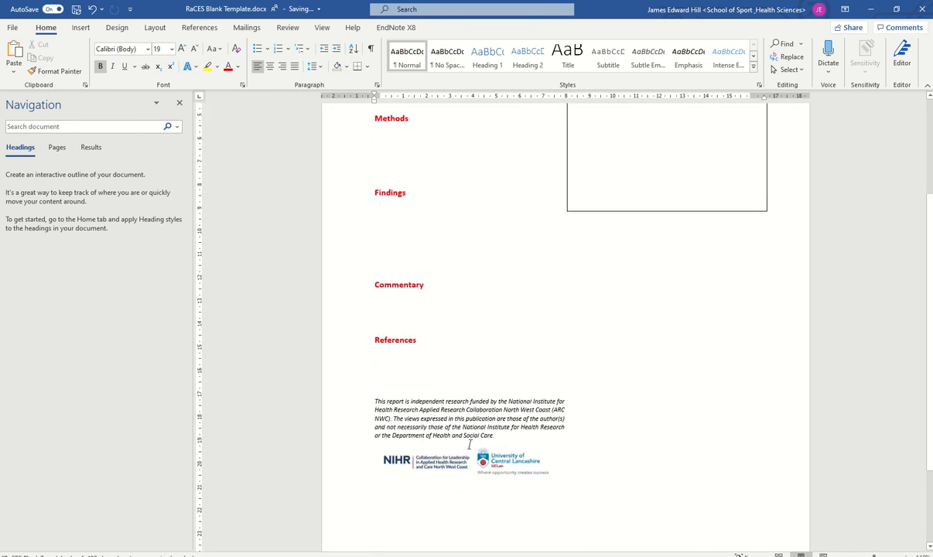
pyautogui.scroll(4, 456, 406)
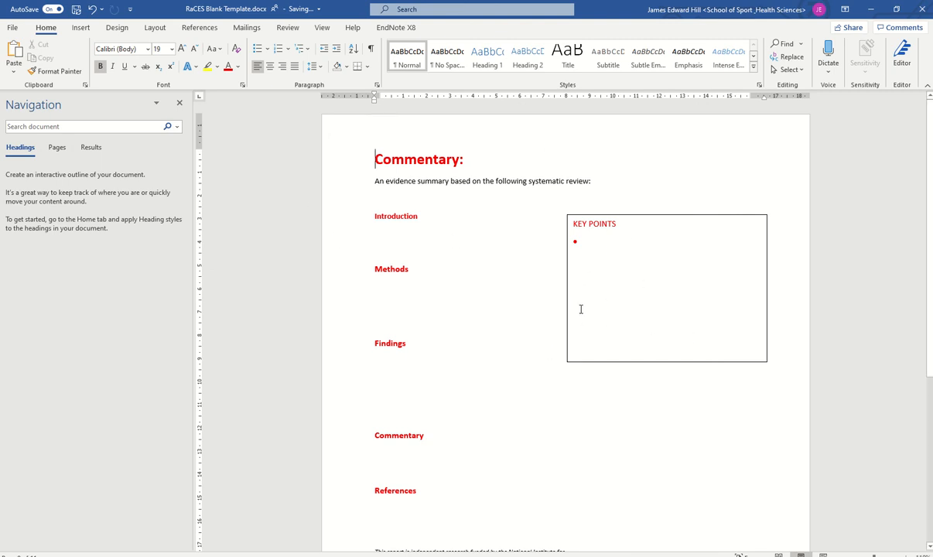
pyautogui.scroll(-5, 430, 330)
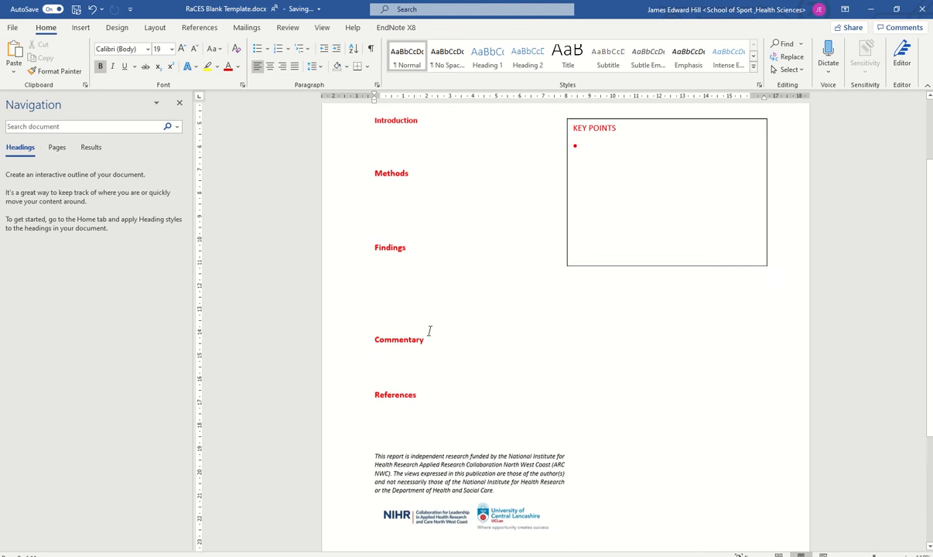
pyautogui.scroll(5, 545, 446)
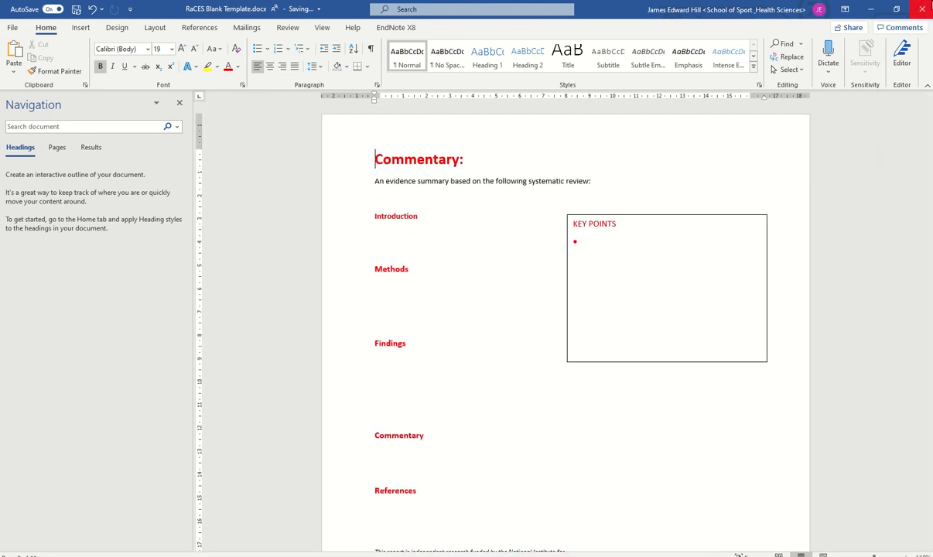
pyautogui.click(921, 9)
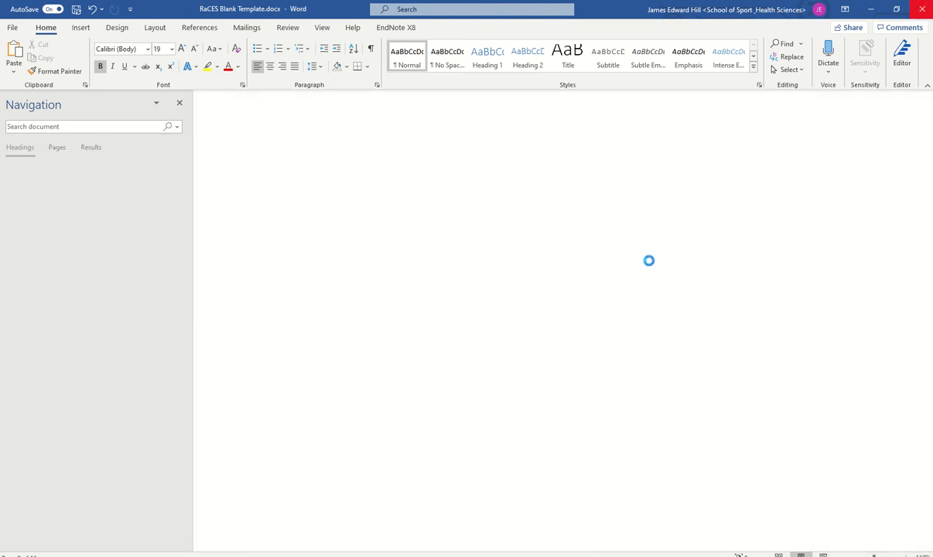
pyautogui.click(340, 556)
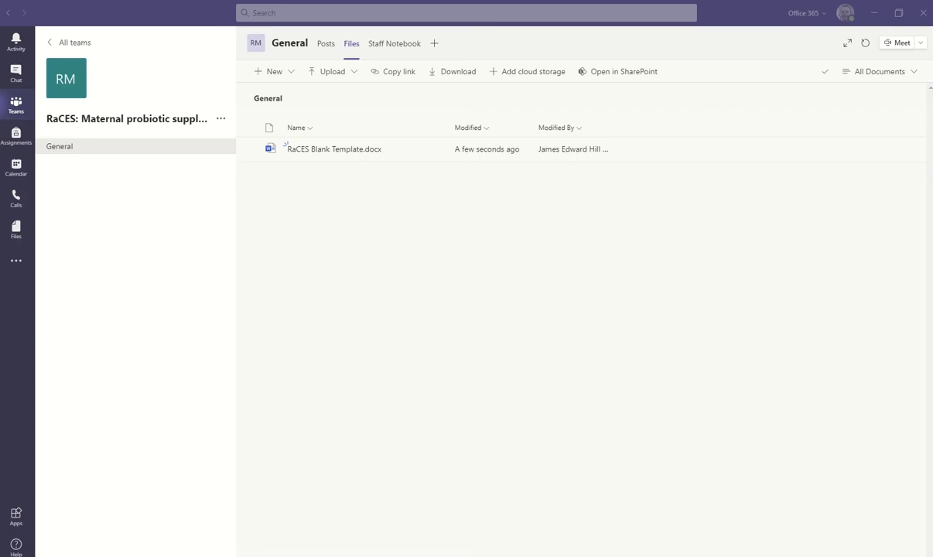
# Step: Start adding a YouTube tab to the General channel of the RaCES team
pyautogui.click(344, 44)
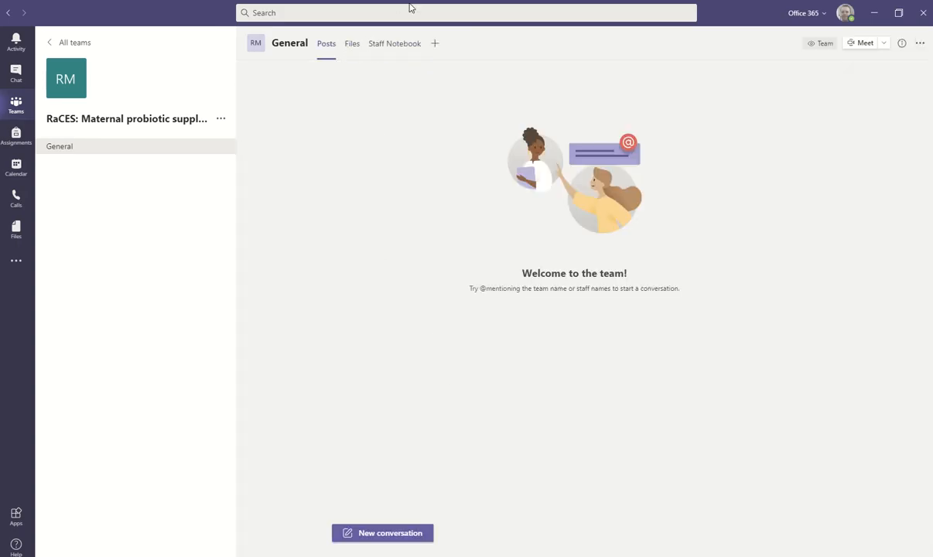
pyautogui.click(413, 56)
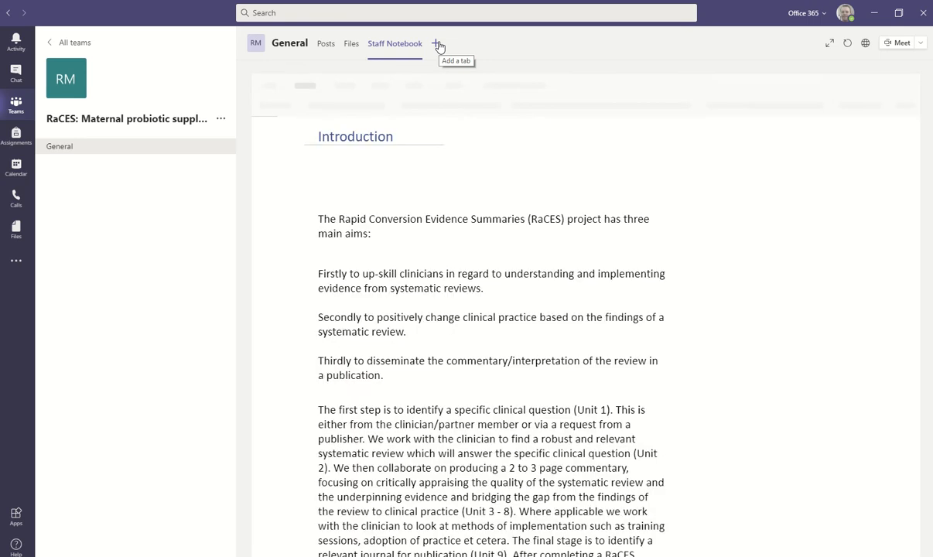
pyautogui.click(437, 45)
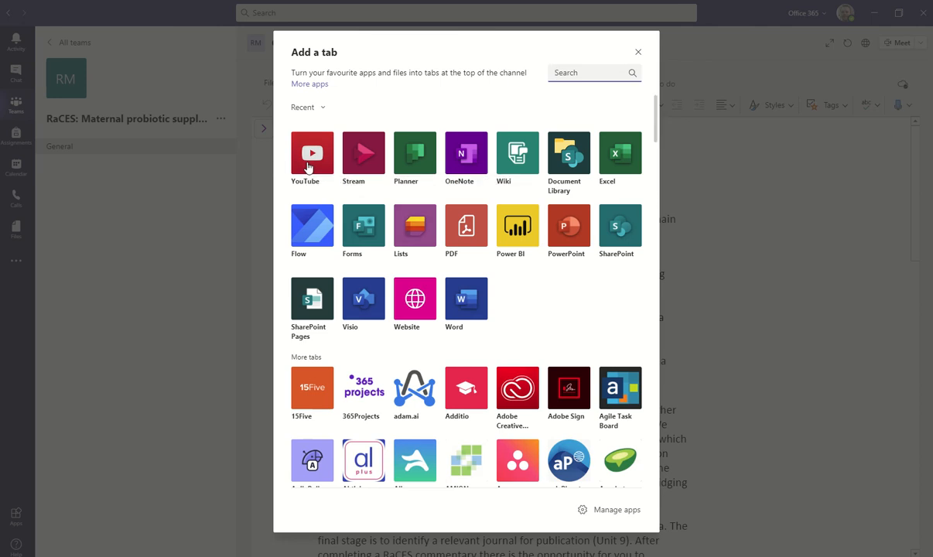
pyautogui.click(311, 158)
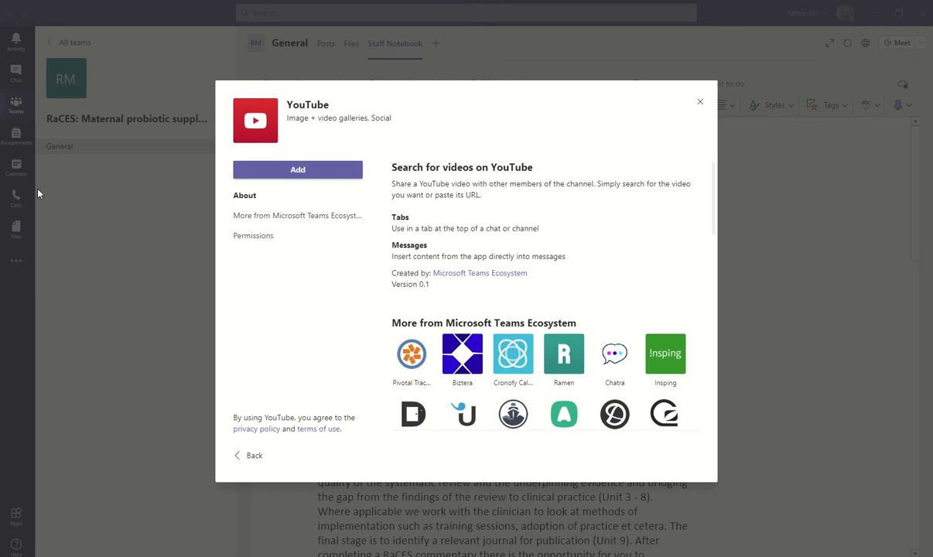
pyautogui.click(272, 168)
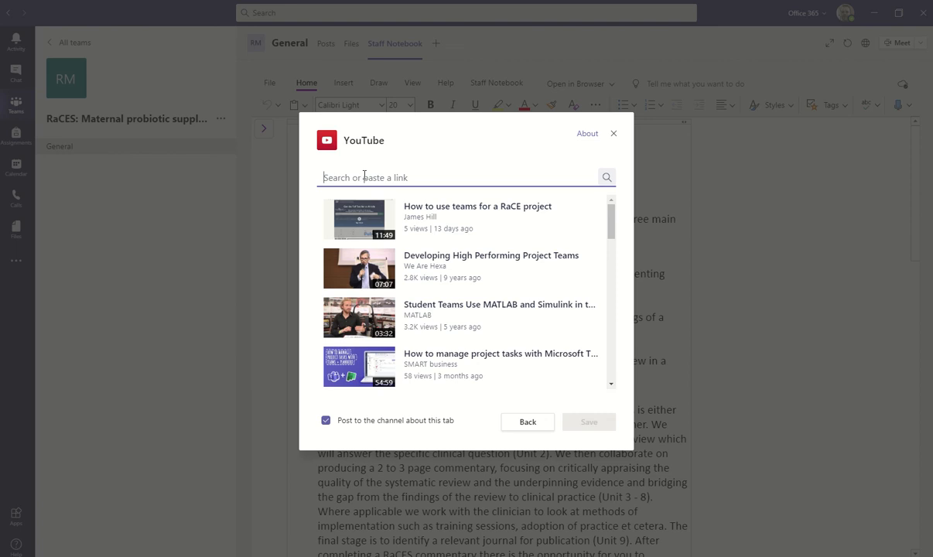
# Step: Search YouTube for "How to use teams for a RaCE project" and save that video as the channel tab, with a post about it
pyautogui.write('How to use teams for a RaCE project')
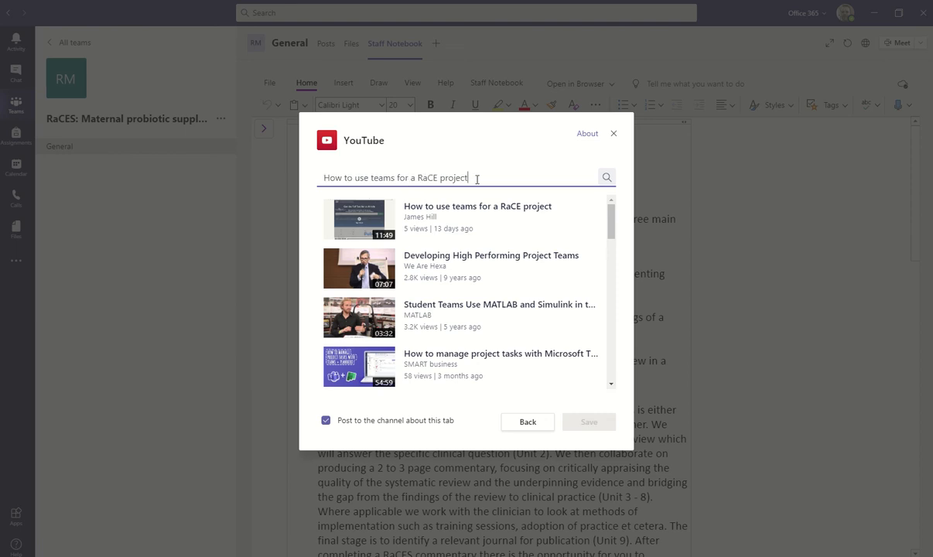
pyautogui.click(607, 177)
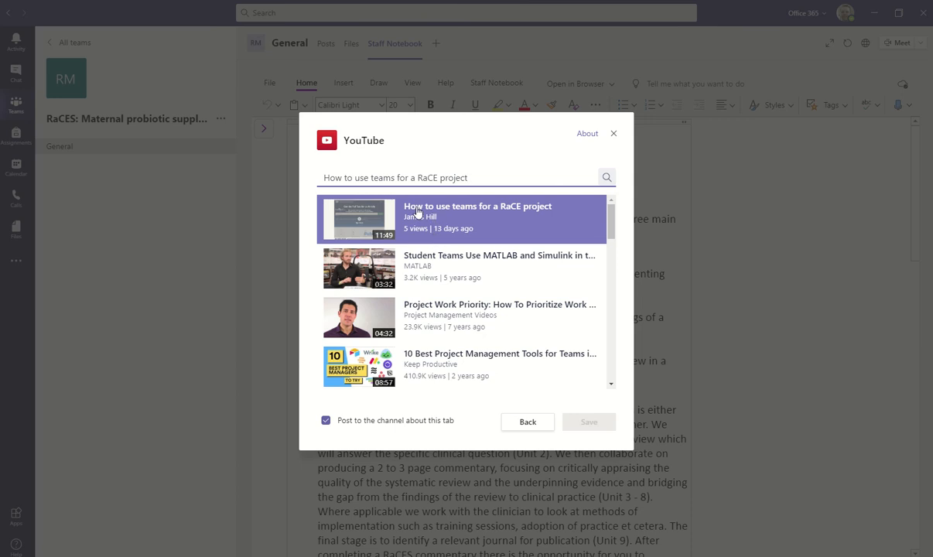
pyautogui.click(393, 204)
pyautogui.click(584, 421)
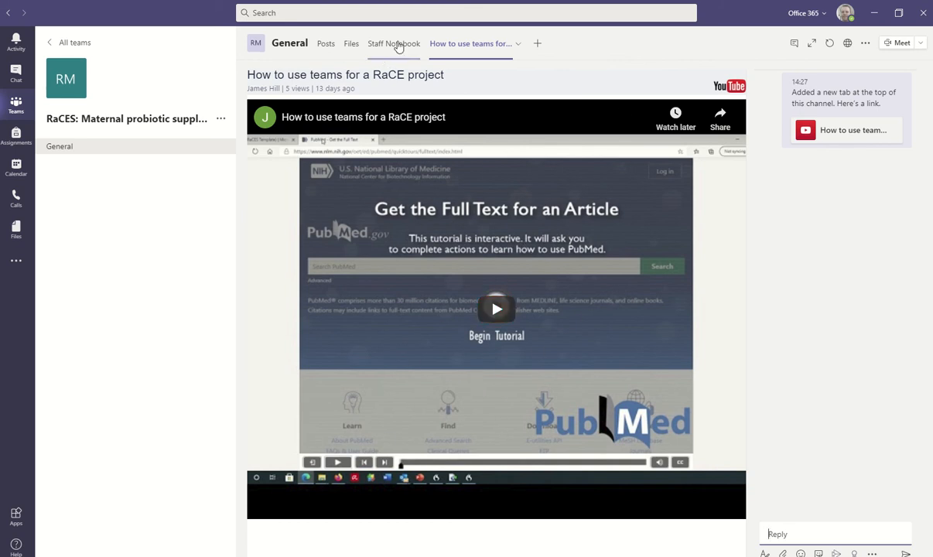
# Step: Add the research support colleague to the RaCES: Maternal probiotic supplementation team as a member
pyautogui.click(332, 56)
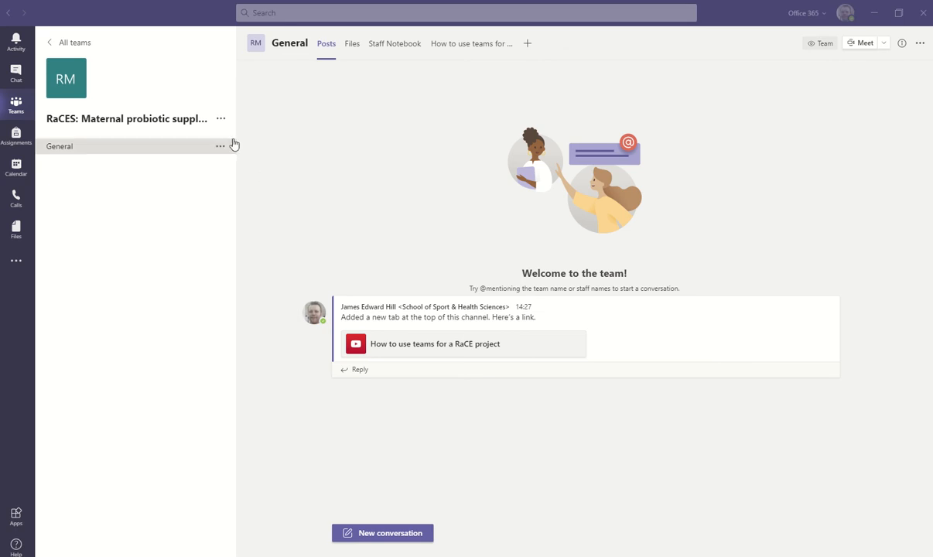
pyautogui.click(221, 119)
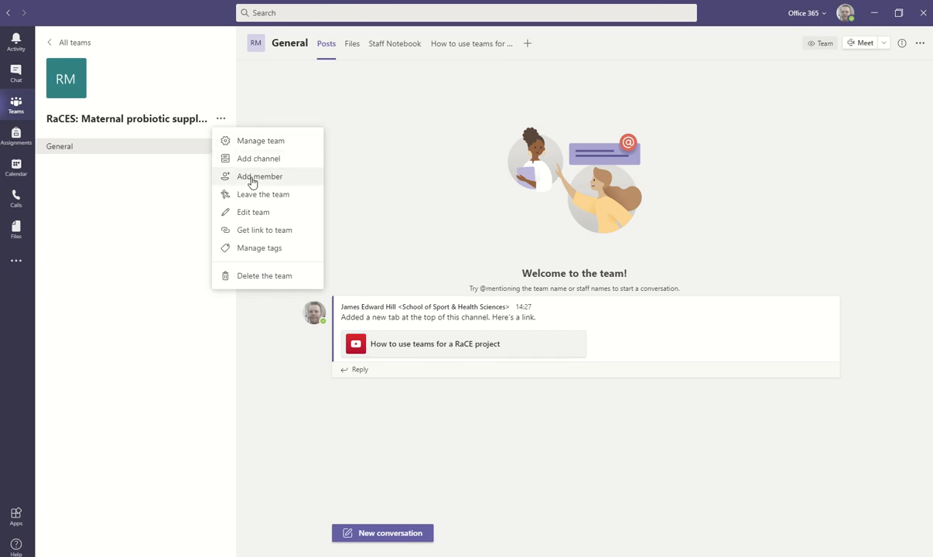
pyautogui.click(251, 177)
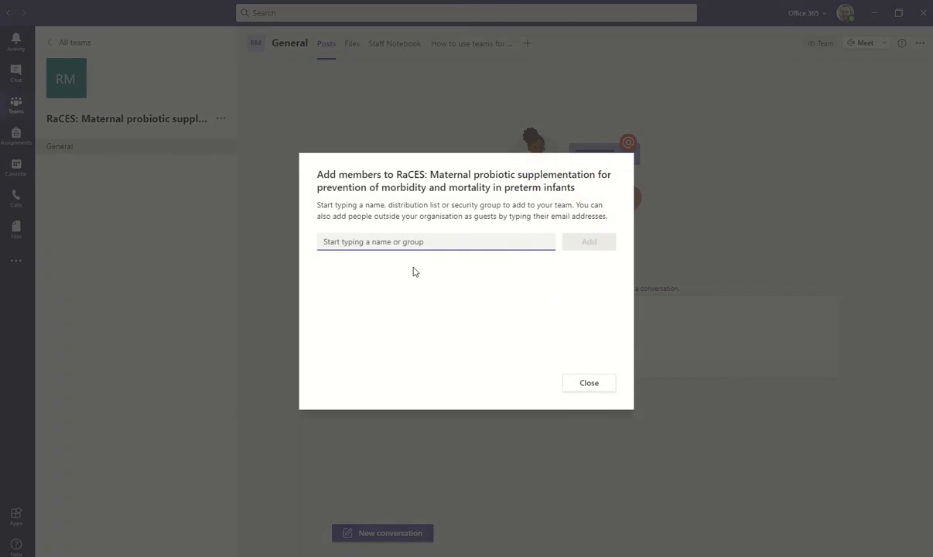
pyautogui.write('je')
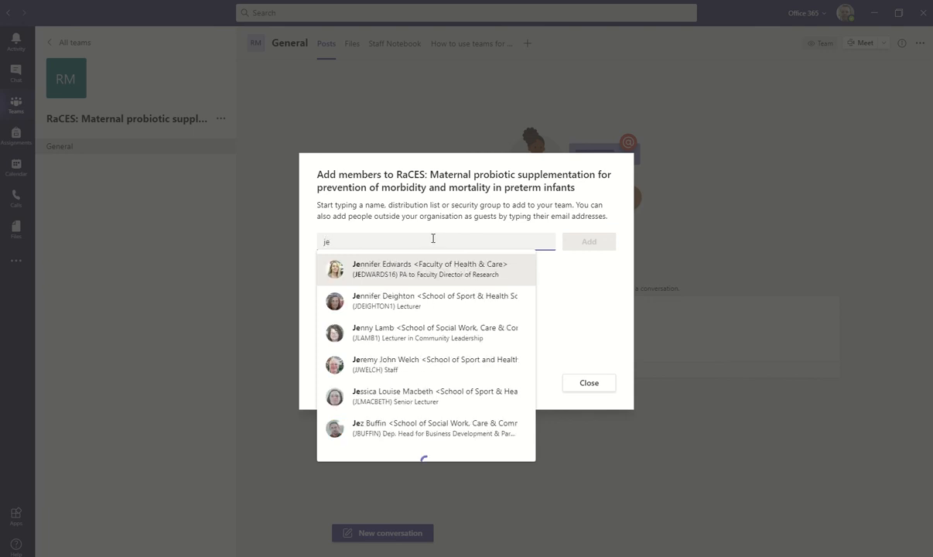
pyautogui.press('BackSpace')
pyautogui.click(426, 264)
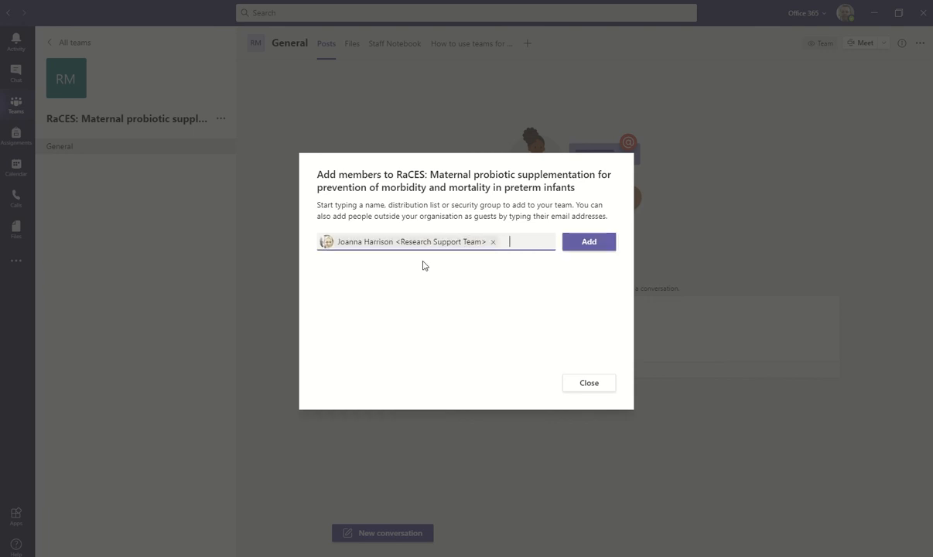
pyautogui.click(581, 243)
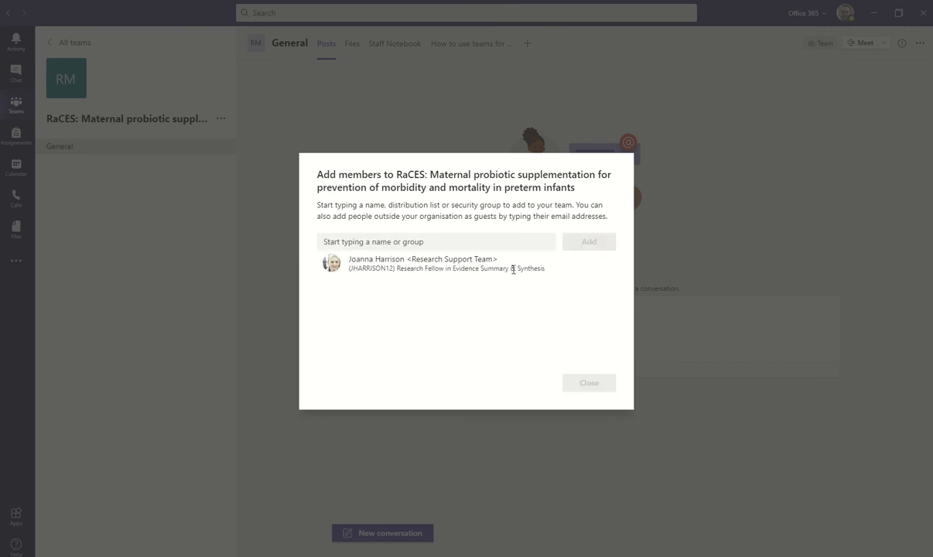
# Step: Change the newly added colleague's role to Owner and finish adding members
pyautogui.click(585, 265)
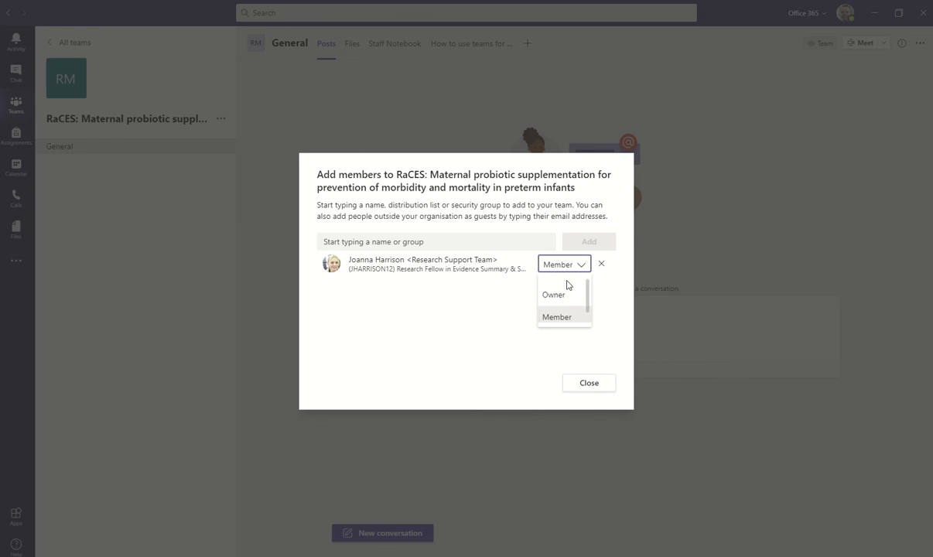
pyautogui.click(561, 295)
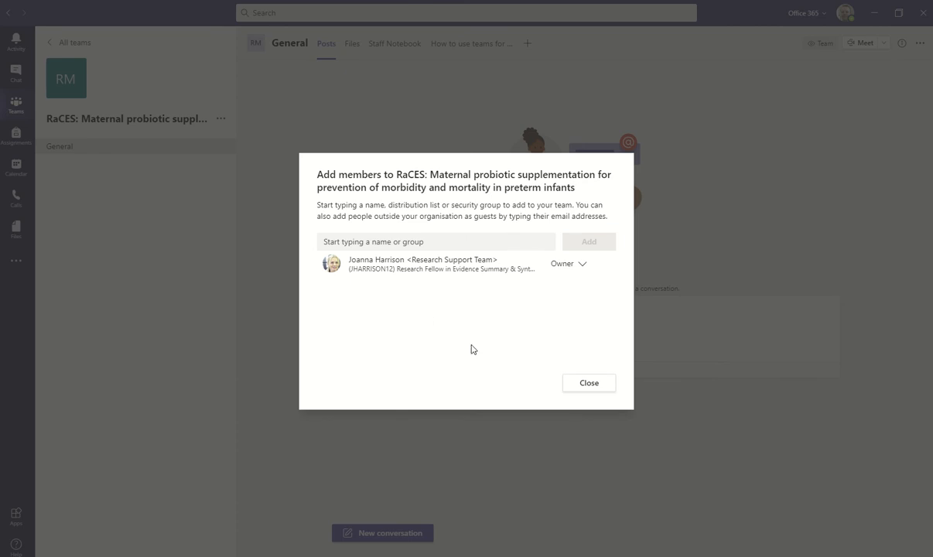
pyautogui.click(582, 385)
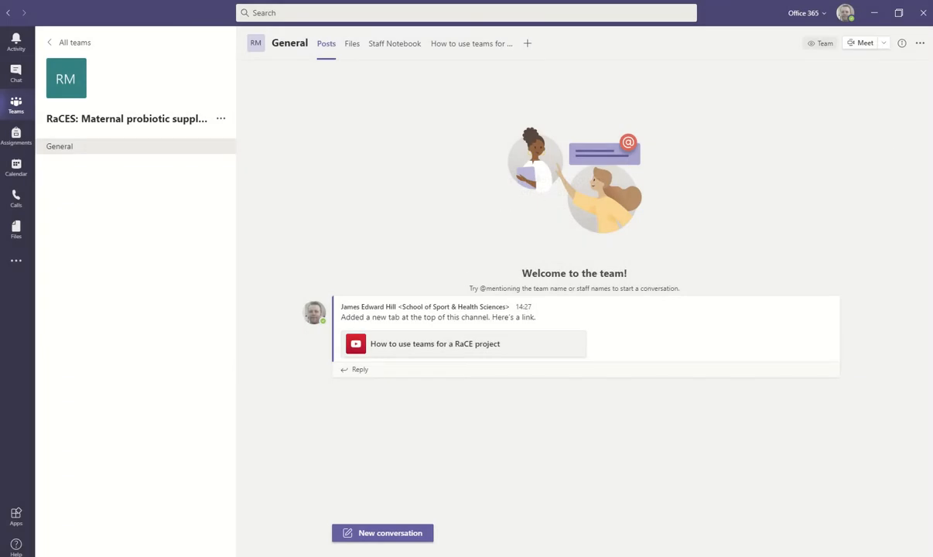
# Step: Switch to teams email.docx in Word, and create a new blank email in Outlook for its text
pyautogui.moveTo(641, 555); pyautogui.dragTo(286, 1)
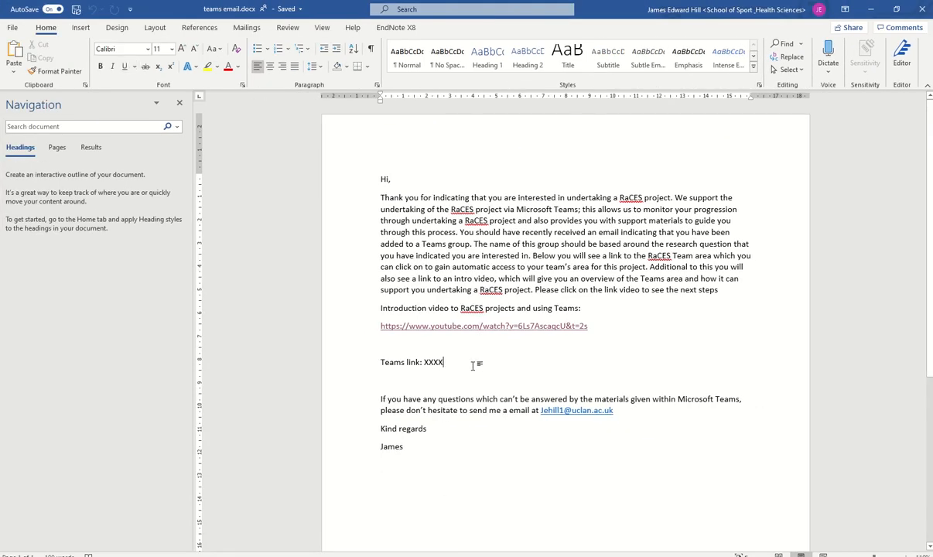
pyautogui.moveTo(474, 363); pyautogui.dragTo(424, 363)
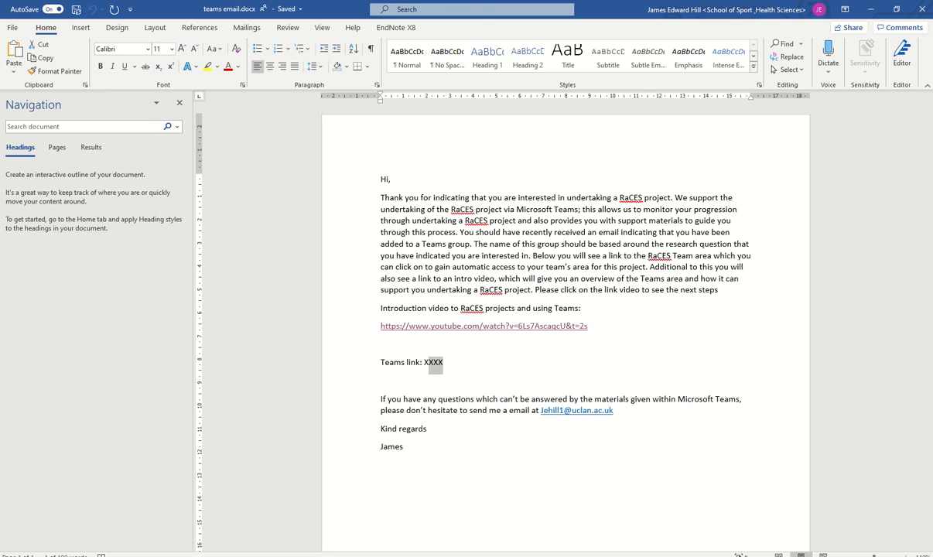
pyautogui.hotkey('alt', 'Tab')
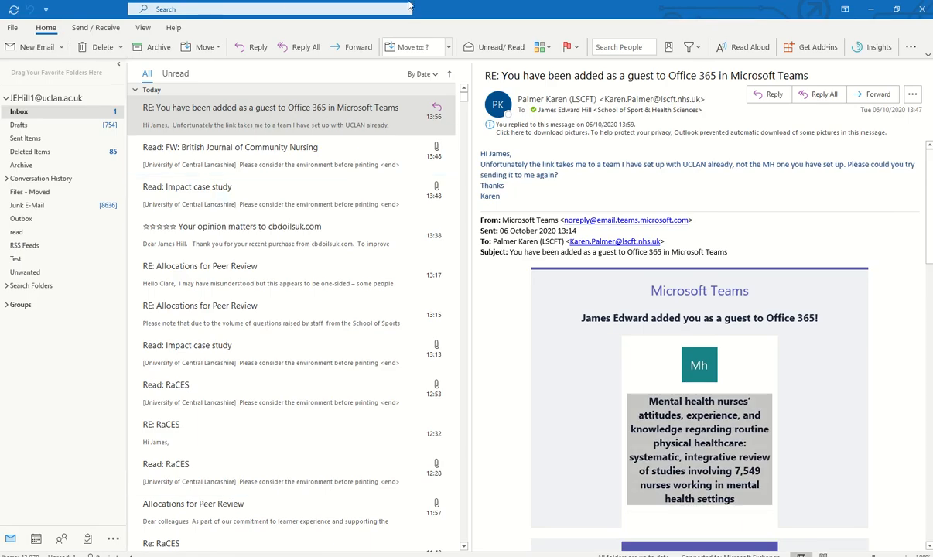
pyautogui.moveTo(466, 6); pyautogui.dragTo(924, 553)
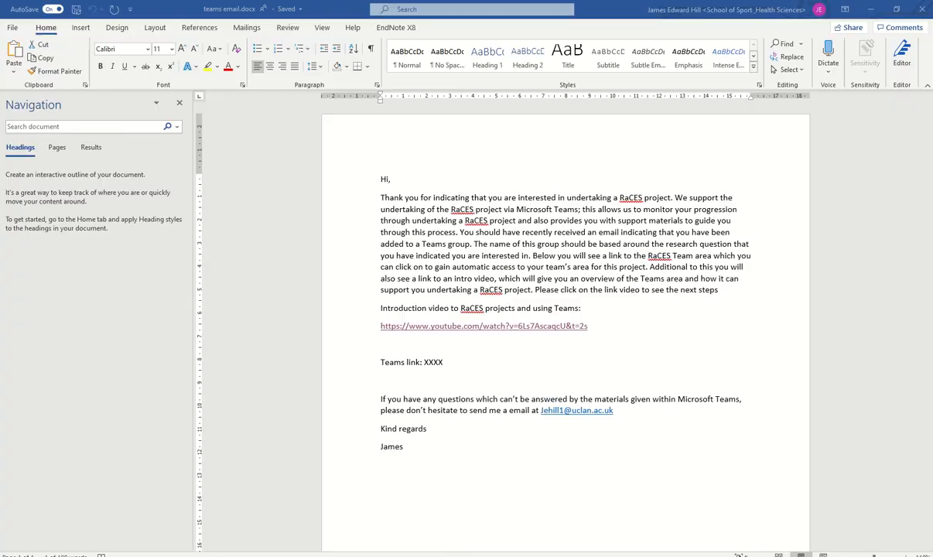
pyautogui.hotkey('alt', 'Tab')
pyautogui.moveTo(450, 4); pyautogui.dragTo(363, 2)
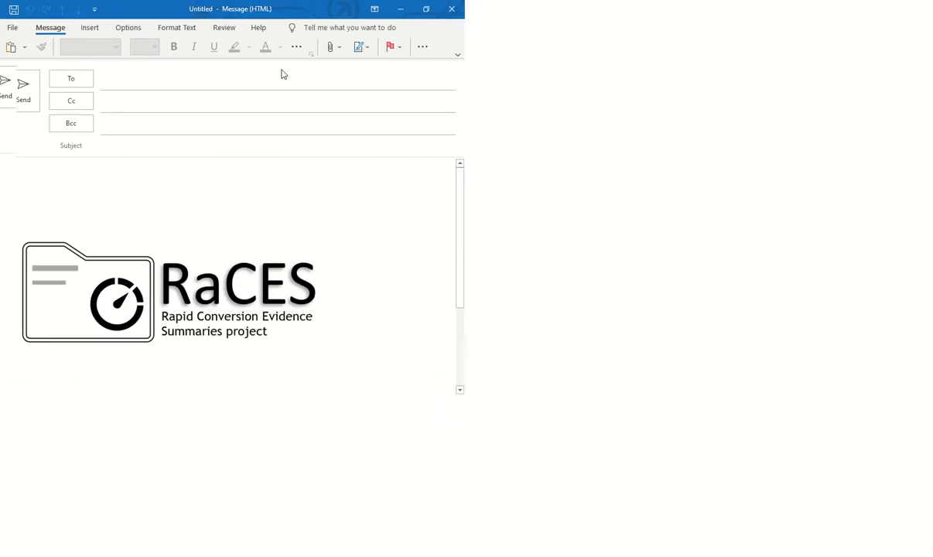
pyautogui.moveTo(720, 4); pyautogui.dragTo(511, 553)
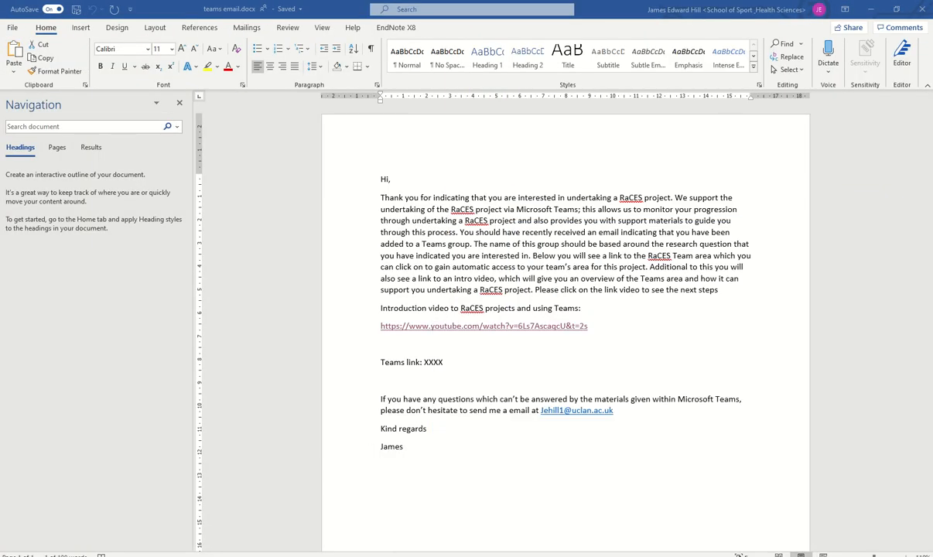
# Step: Copy the entire invitation text from teams email.docx into the body of the new Outlook message, above the RaCES logo
pyautogui.moveTo(439, 445); pyautogui.dragTo(340, 142)
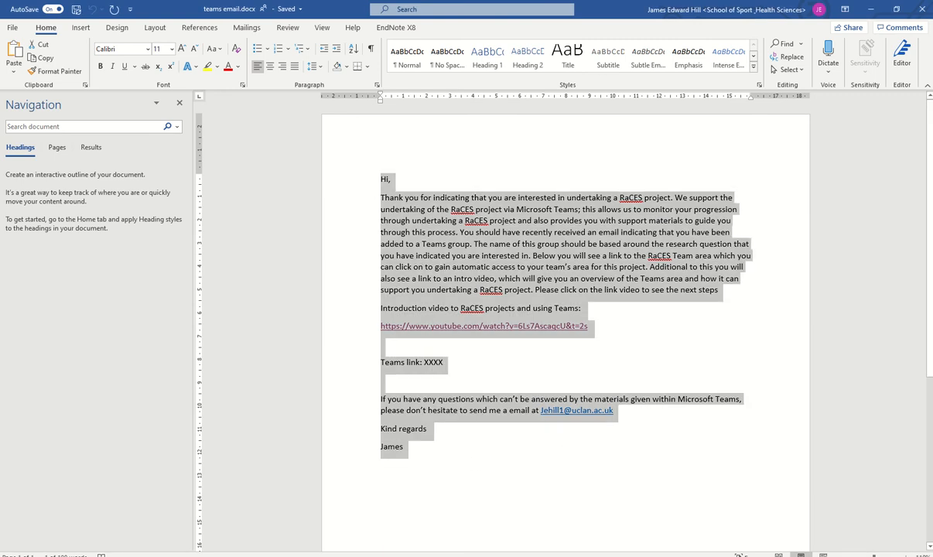
pyautogui.moveTo(236, 553); pyautogui.dragTo(231, 3)
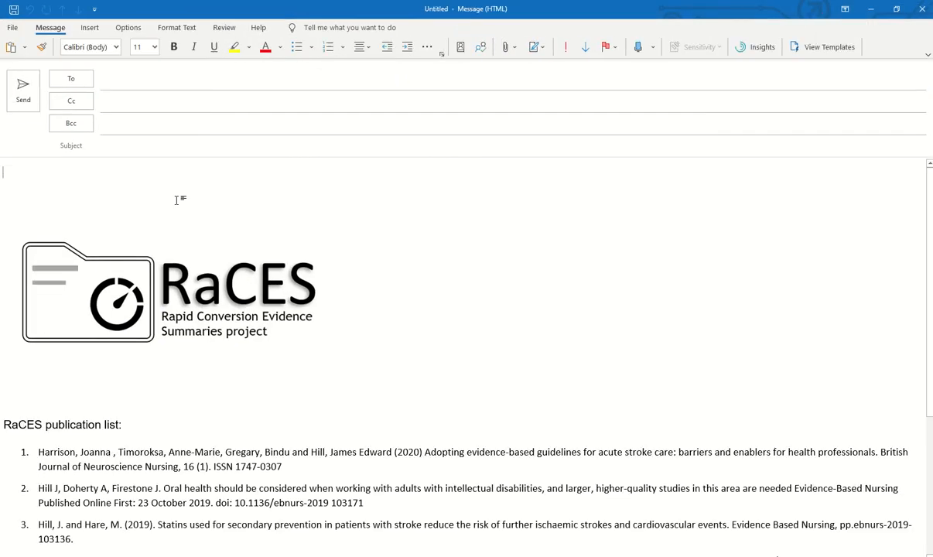
pyautogui.hotkey('ctrl', 'v')
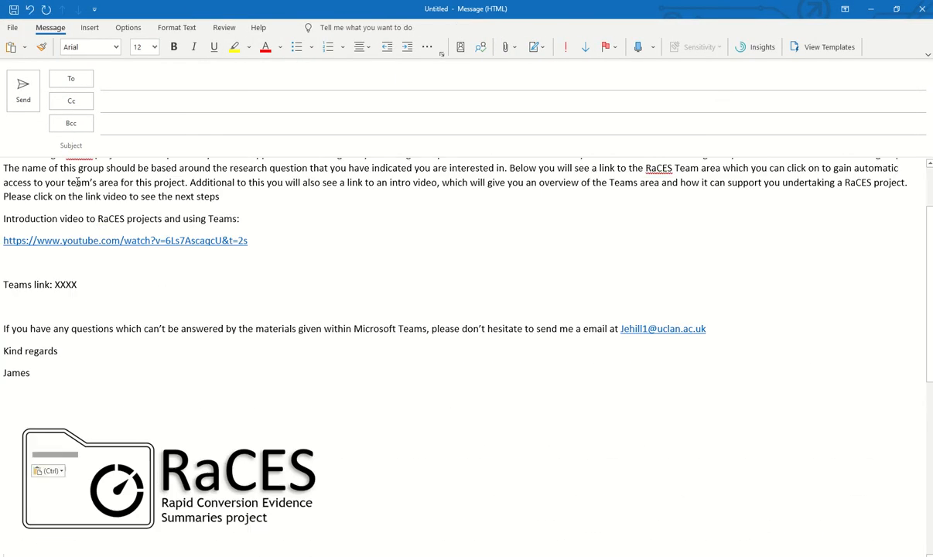
pyautogui.scroll(3, 77, 182)
pyautogui.doubleClick(144, 265)
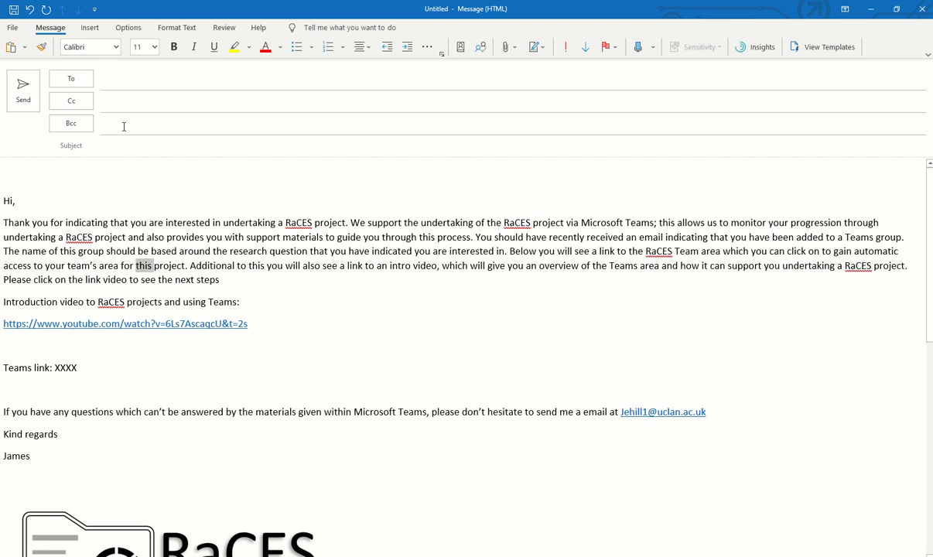
# Step: Address the email to the sender's own account using the suggested recipients
pyautogui.click(133, 89)
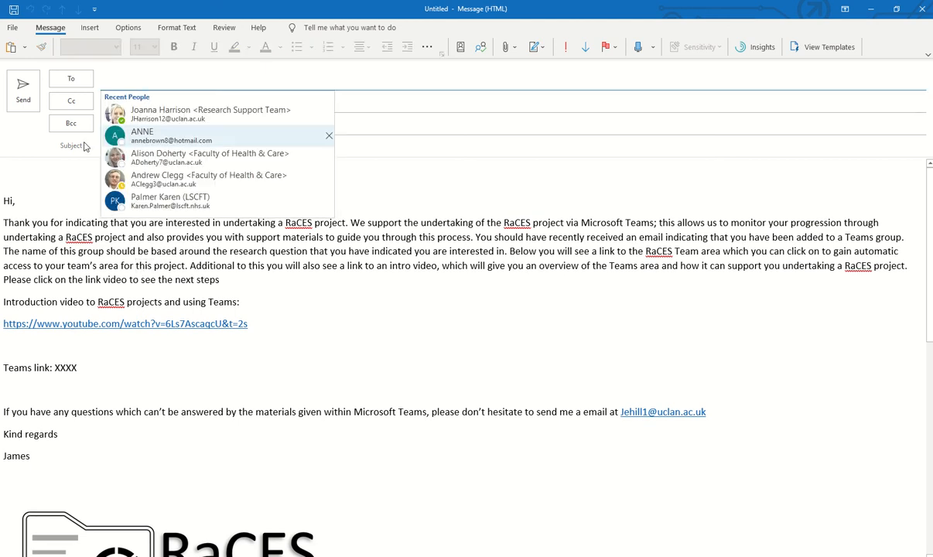
pyautogui.click(64, 222)
pyautogui.click(122, 83)
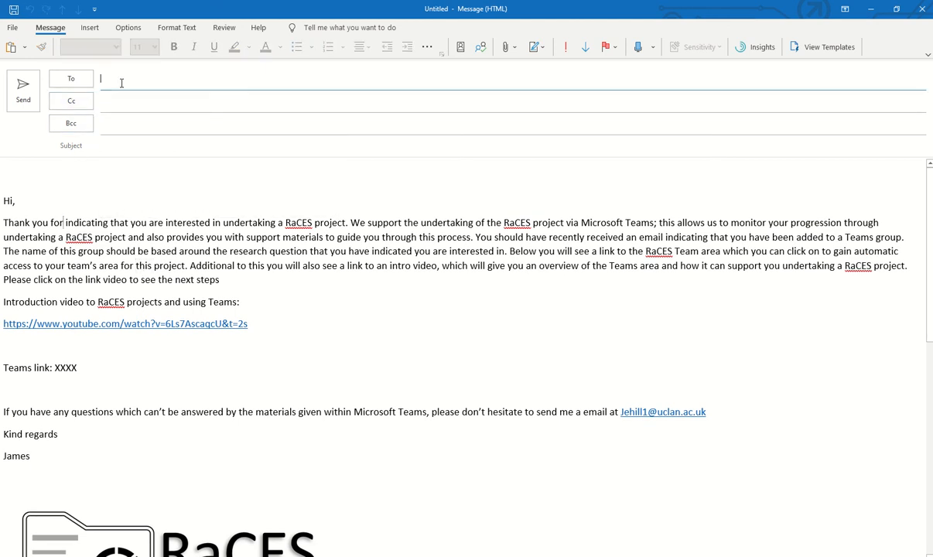
pyautogui.write('ja')
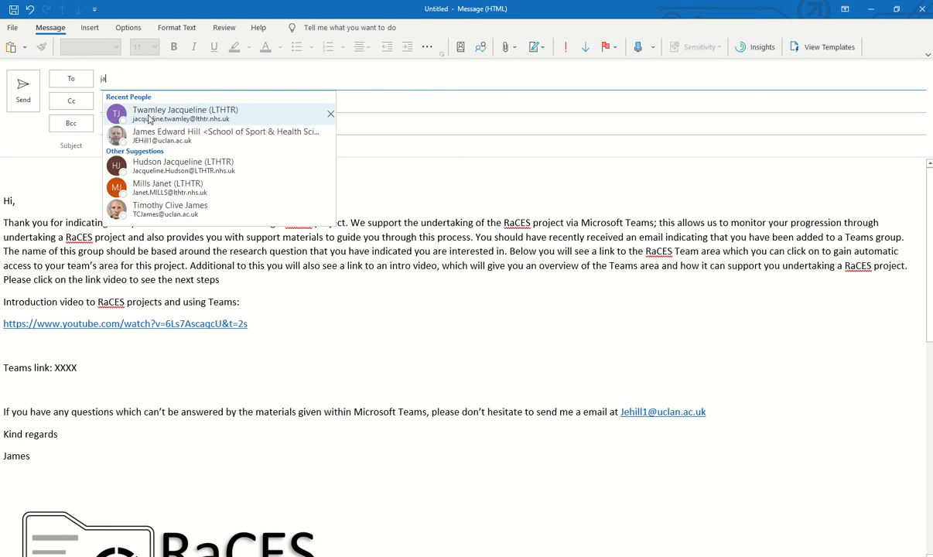
pyautogui.click(105, 130)
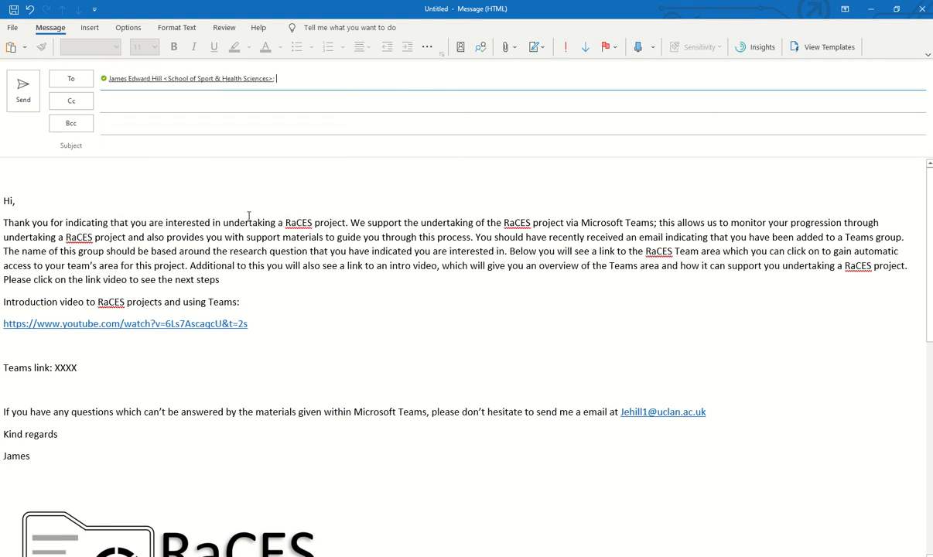
# Step: Remove the blank lines above the "Hi," greeting in the email body
pyautogui.click(14, 187)
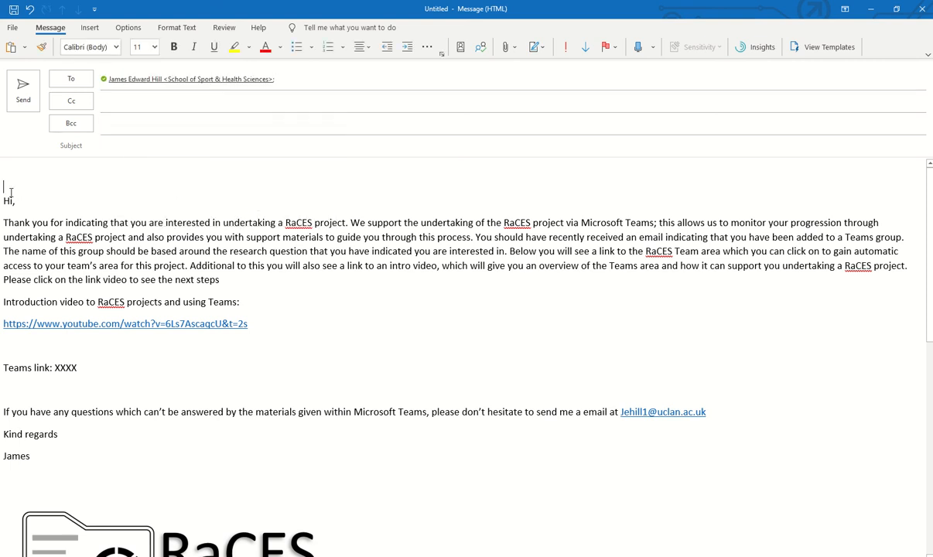
pyautogui.press('BackSpace')
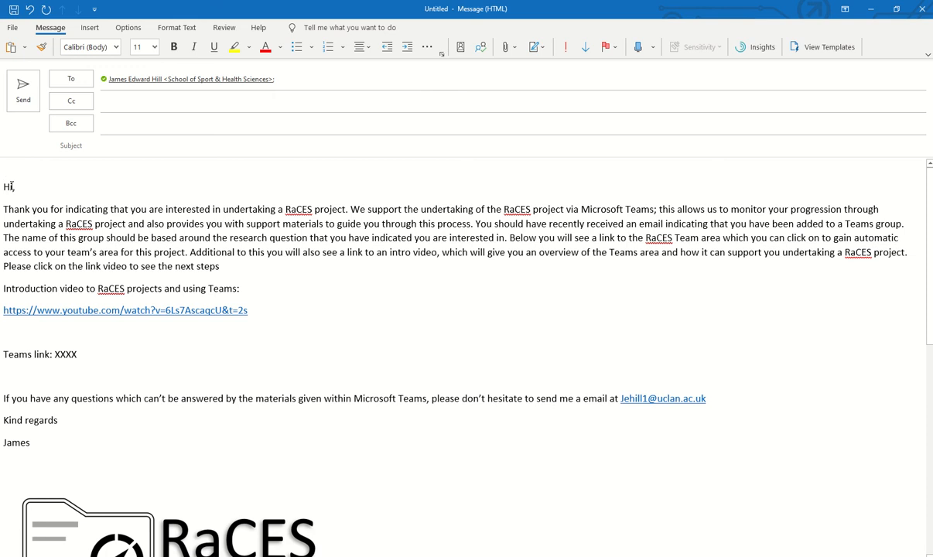
pyautogui.press('BackSpace')
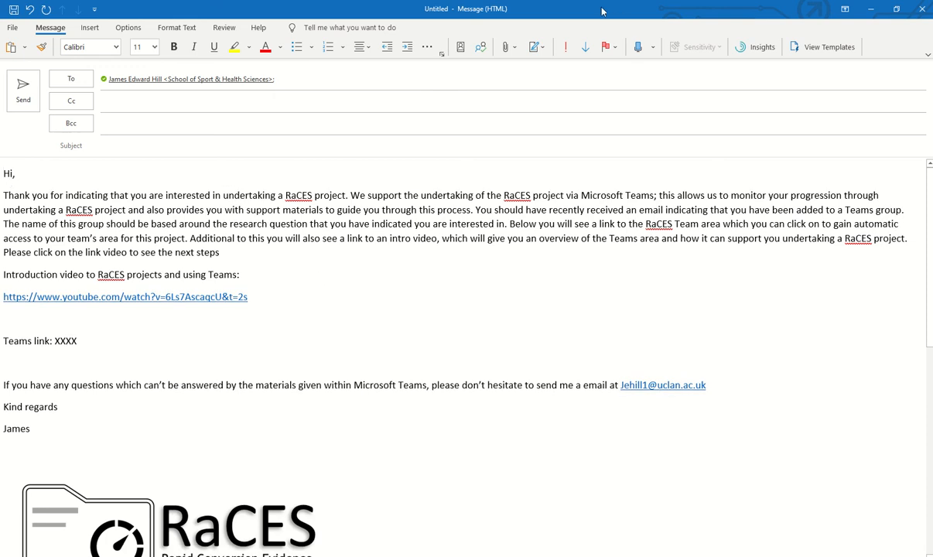
# Step: Replace the XXXX placeholder after "Teams link:" in the Outlook email with the link to the RaCES maternal probiotic team copied from Teams
pyautogui.moveTo(602, 10); pyautogui.dragTo(379, 1)
pyautogui.doubleClick(66, 341)
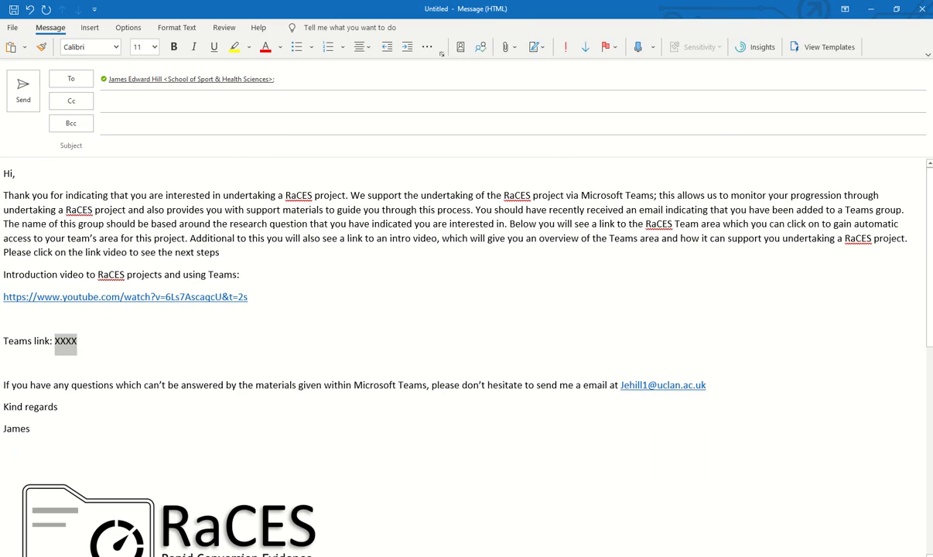
pyautogui.click(475, 555)
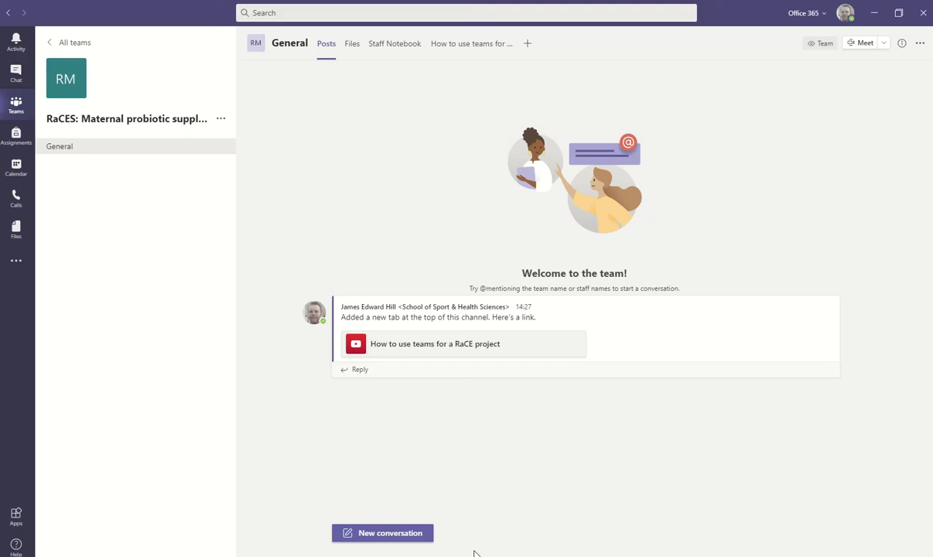
pyautogui.click(221, 120)
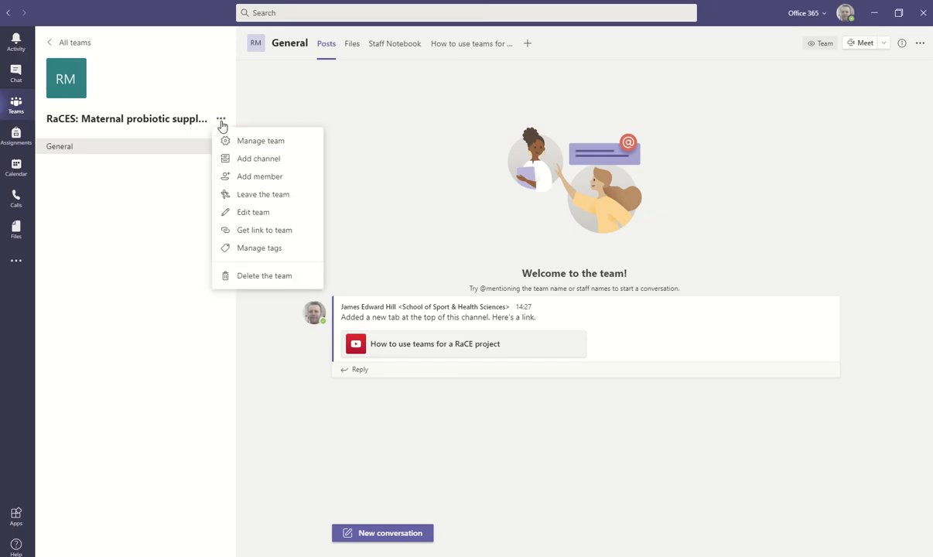
pyautogui.click(258, 232)
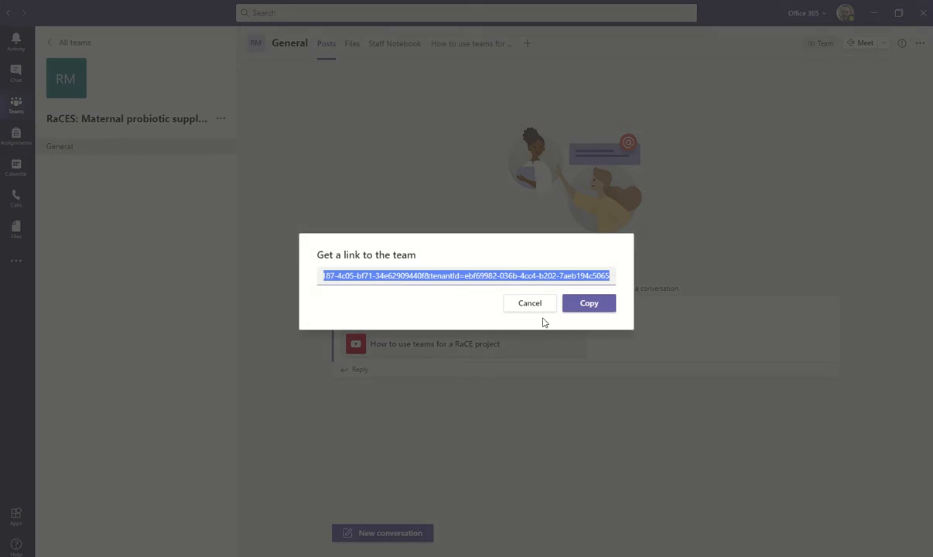
pyautogui.click(608, 306)
pyautogui.click(874, 9)
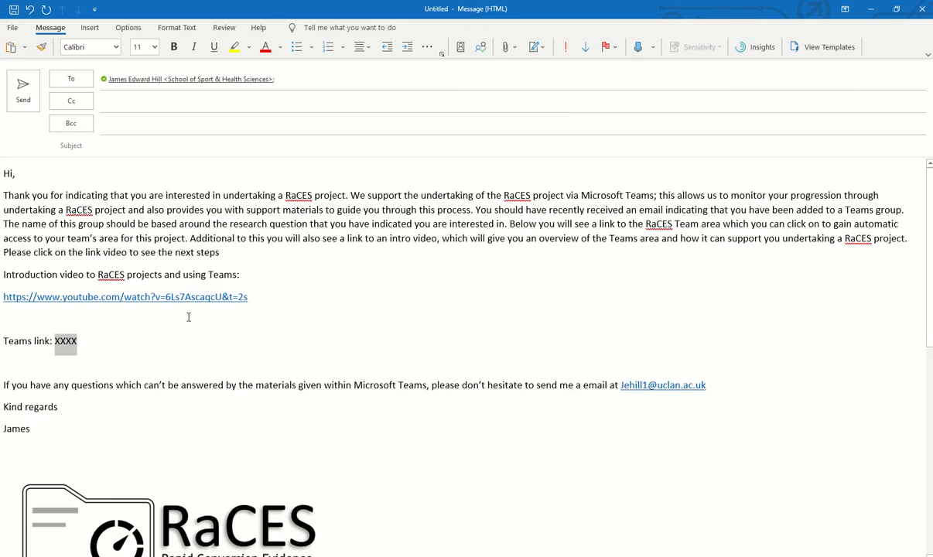
pyautogui.hotkey('ctrl', 'v')
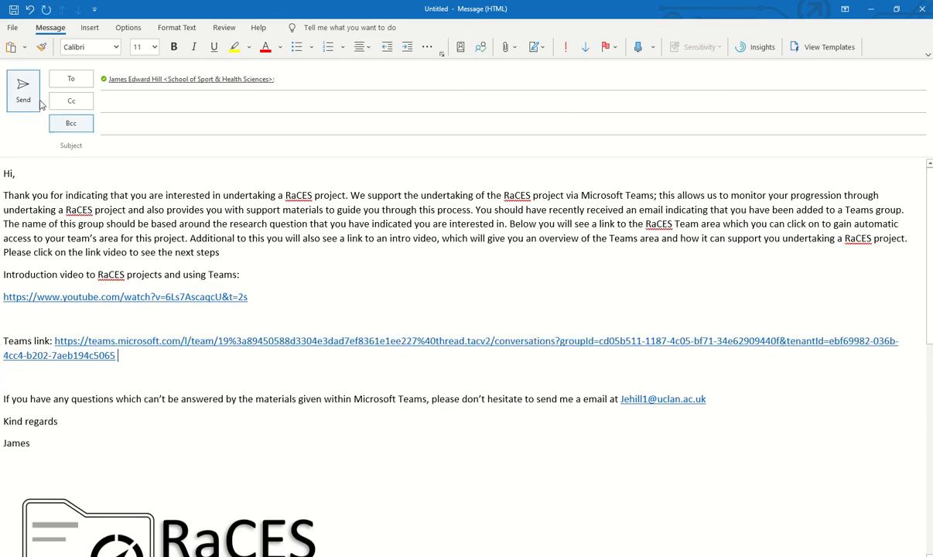
# Step: Send the invitation email without a subject
pyautogui.click(20, 103)
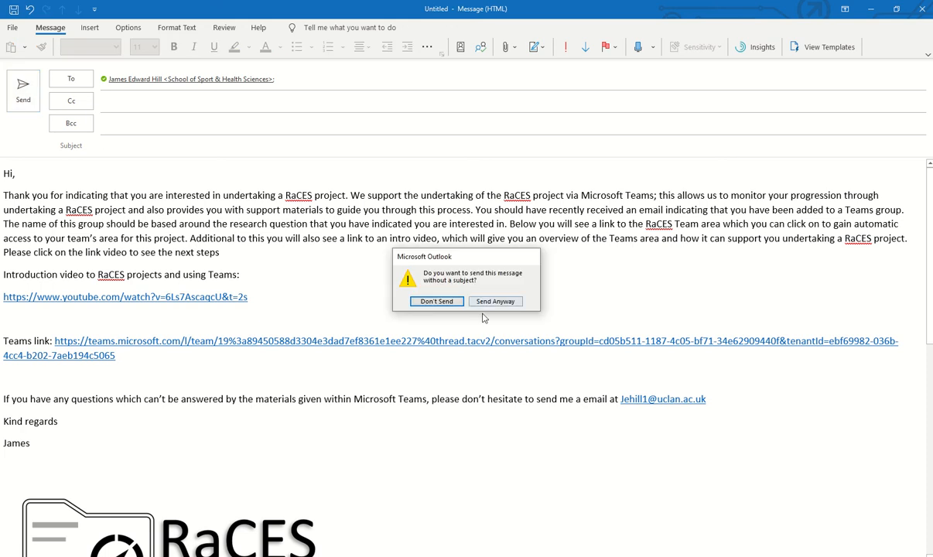
pyautogui.click(436, 301)
pyautogui.doubleClick(220, 274)
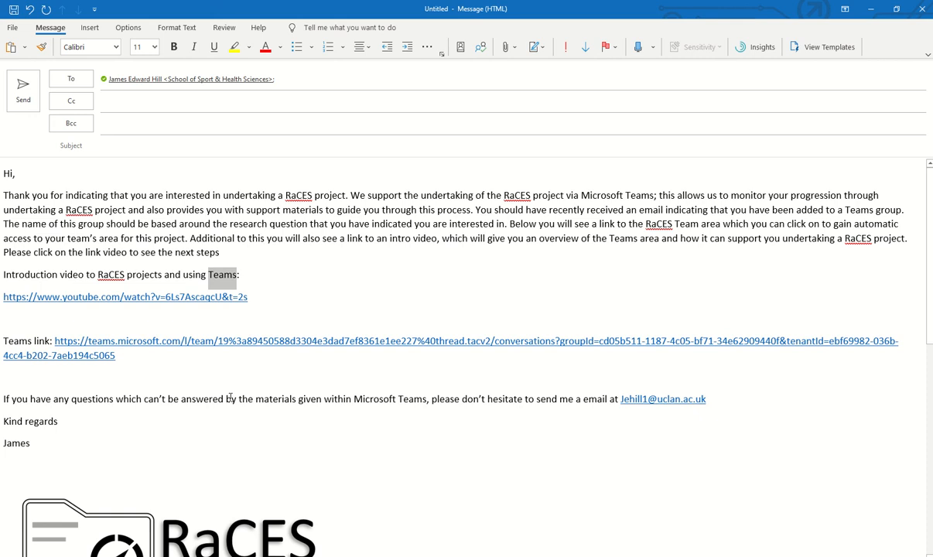
pyautogui.click(24, 94)
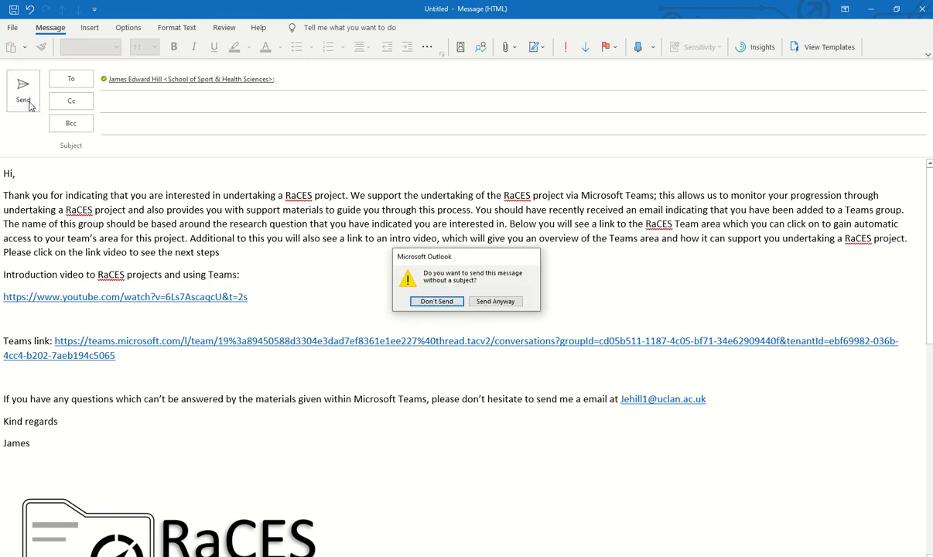
pyautogui.click(499, 302)
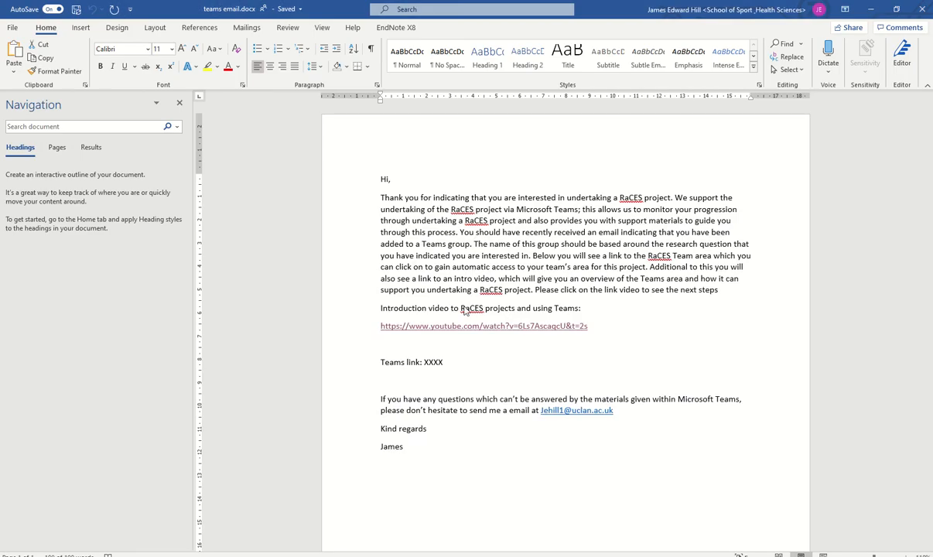
# Step: Switch from Word back to Teams and show the section and page list of the General channel's Staff Notebook
pyautogui.hotkey('ctrl', 'a')
pyautogui.click(871, 10)
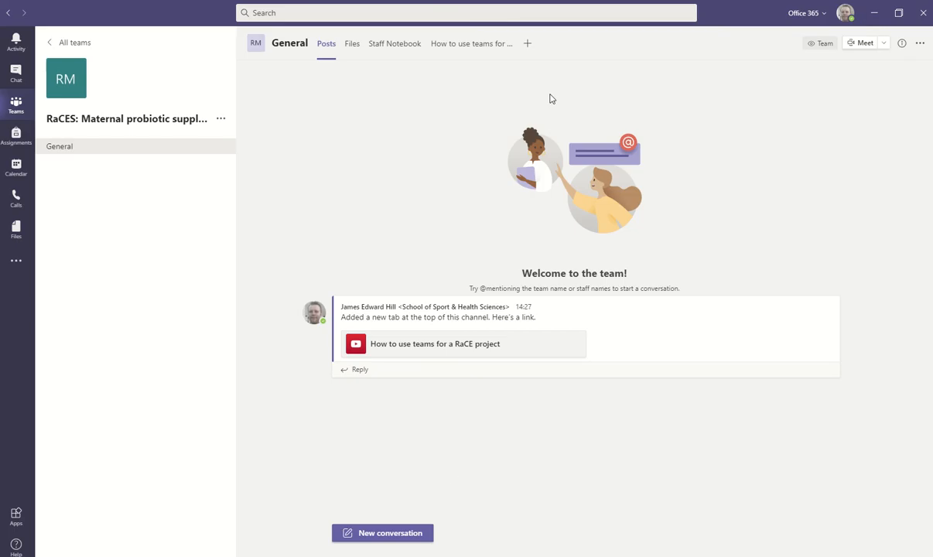
pyautogui.click(353, 46)
pyautogui.click(406, 45)
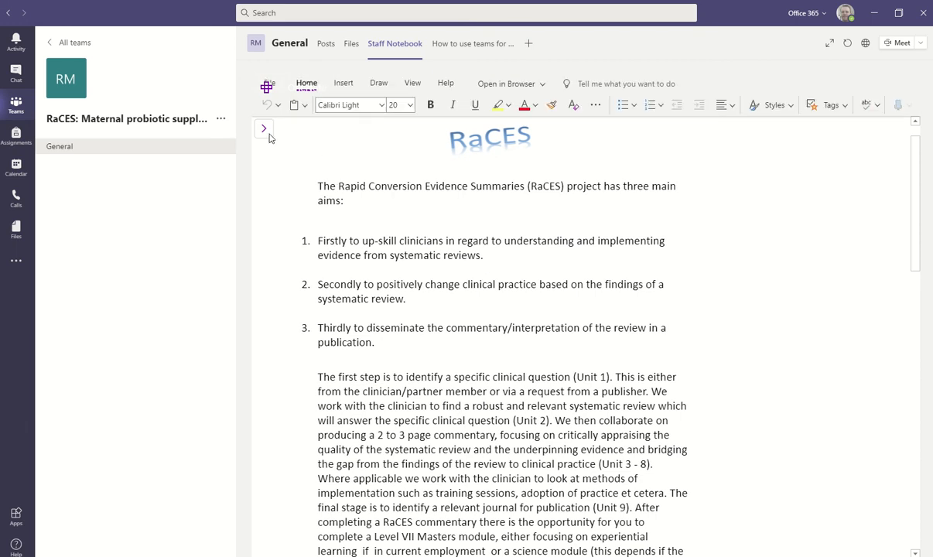
pyautogui.click(264, 130)
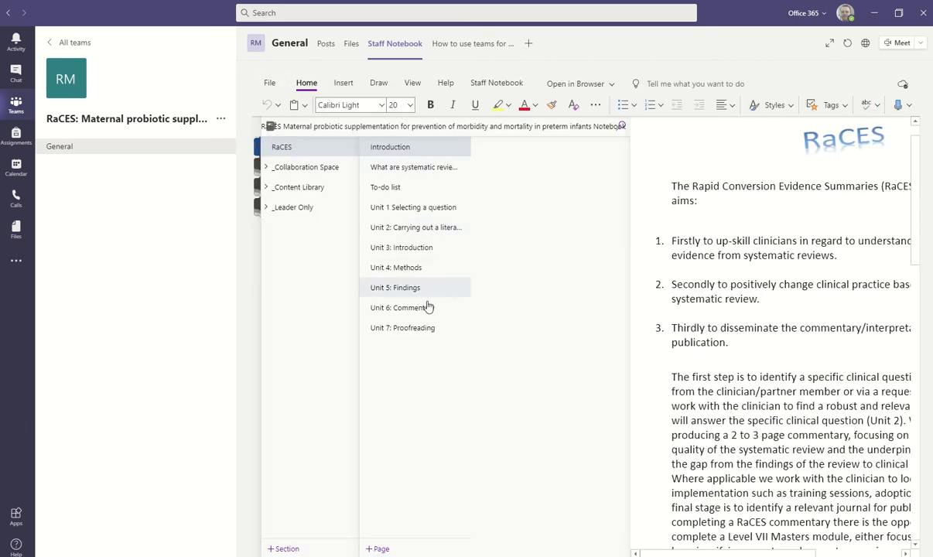